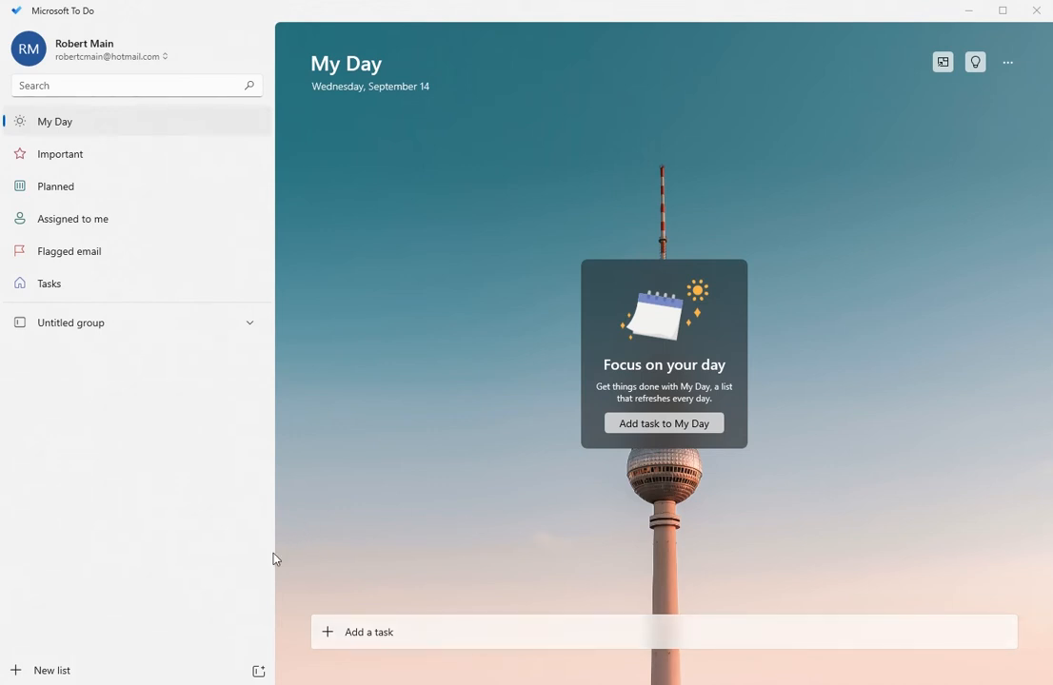
Step: Create a new list group named Personal
click(258, 671)
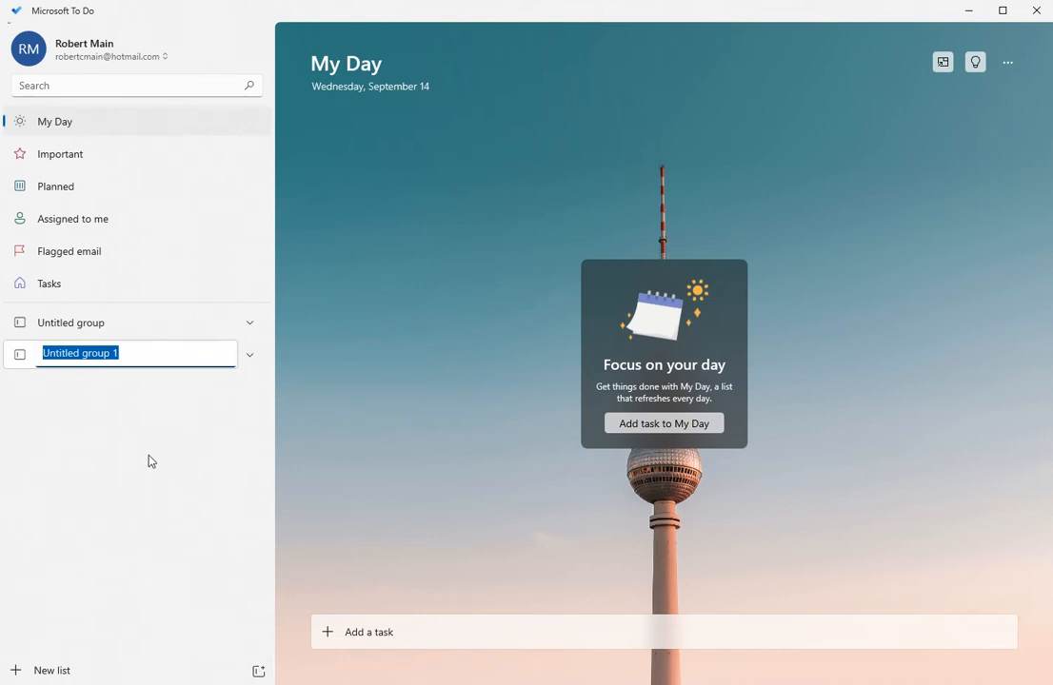
text(Banana)
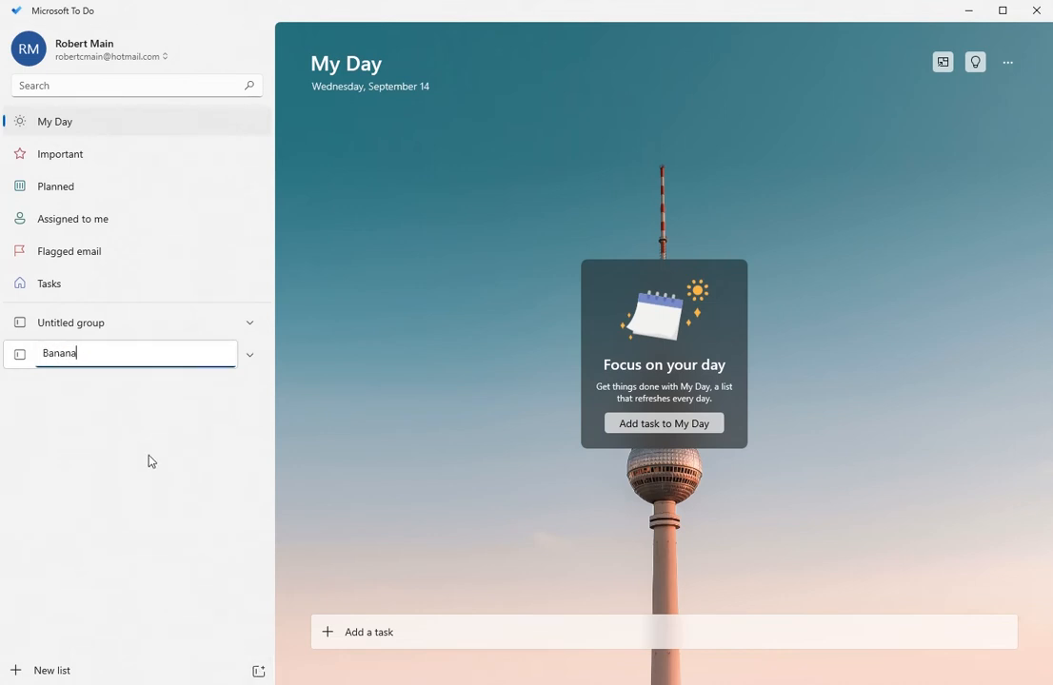
text(s)
key(BackSpace)
key(BackSpace)
key(BackSpace)
key(BackSpace)
key(BackSpace)
key(BackSpace)
key(BackSpace)
text(Personal)
key(Return)
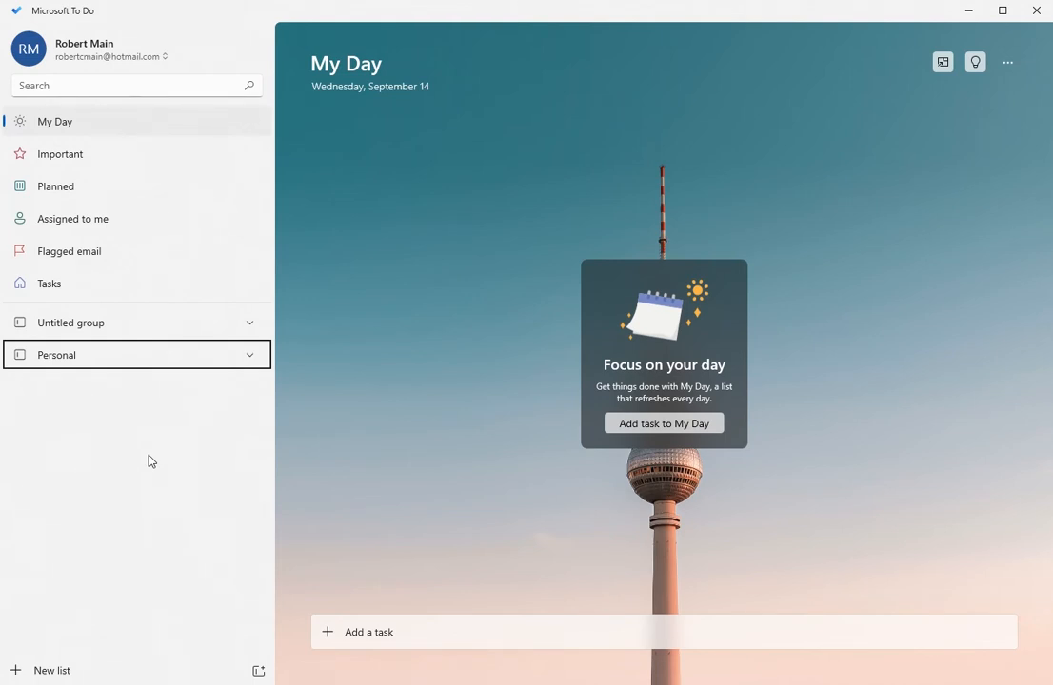
Step: Create a list named Honey Do List and move it into the Personal group
click(249, 355)
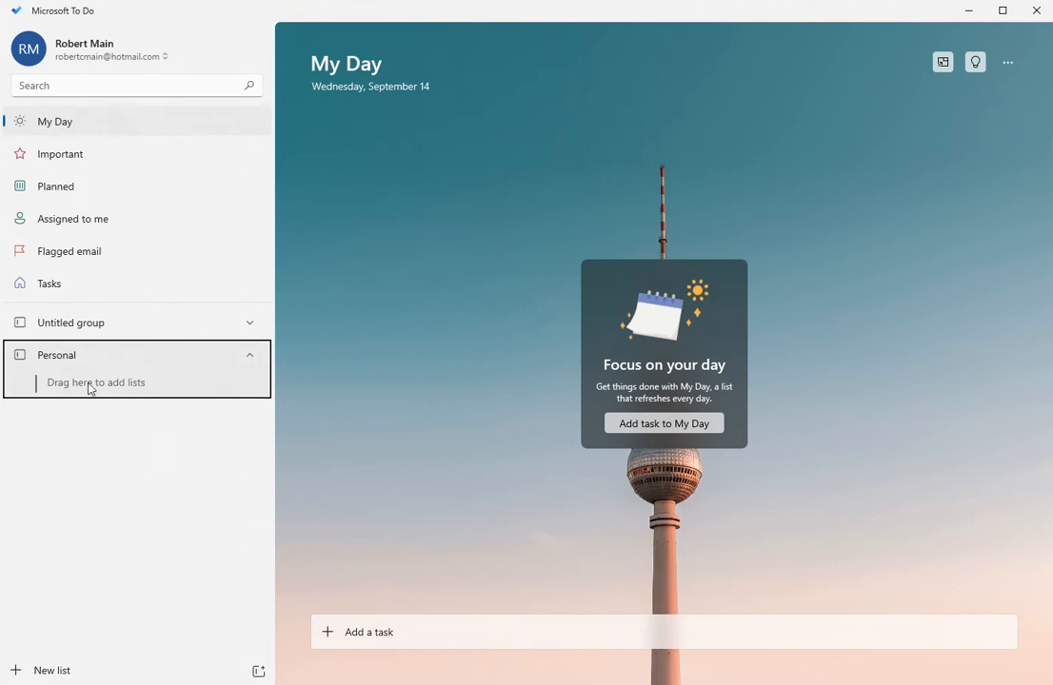
click(50, 671)
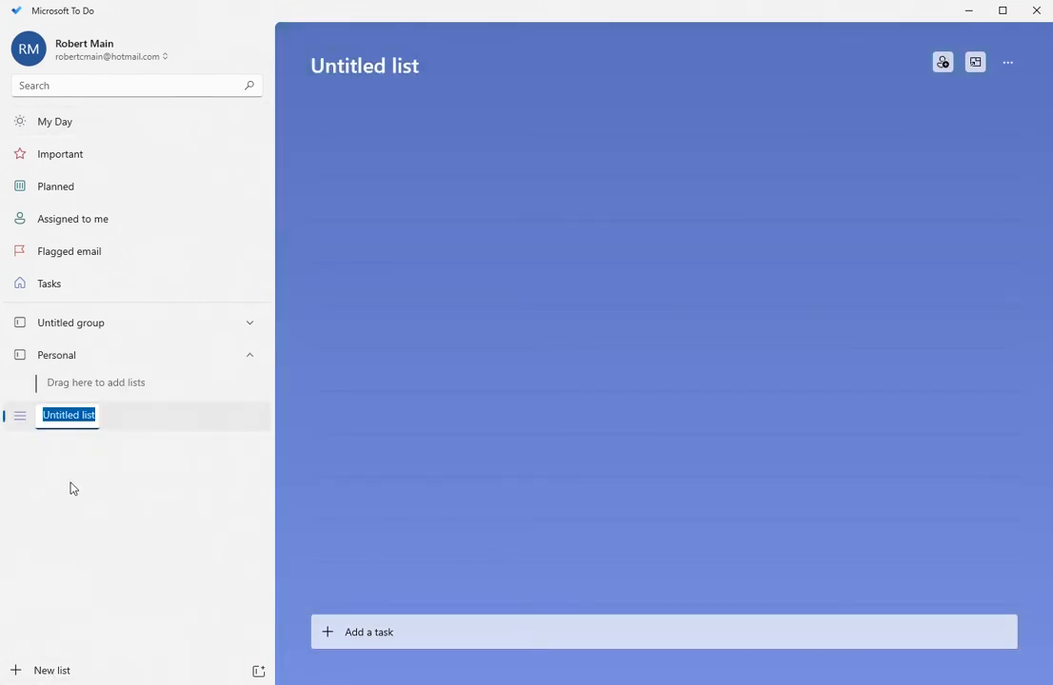
text(Honey Do List)
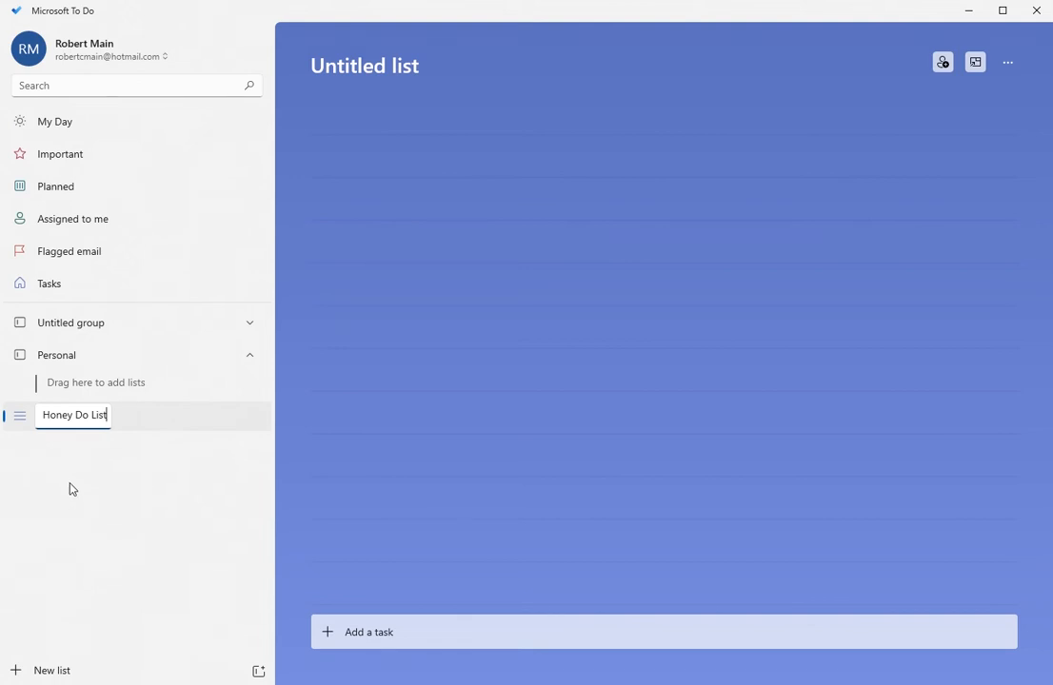
key(Return)
drag(81, 417, 104, 391)
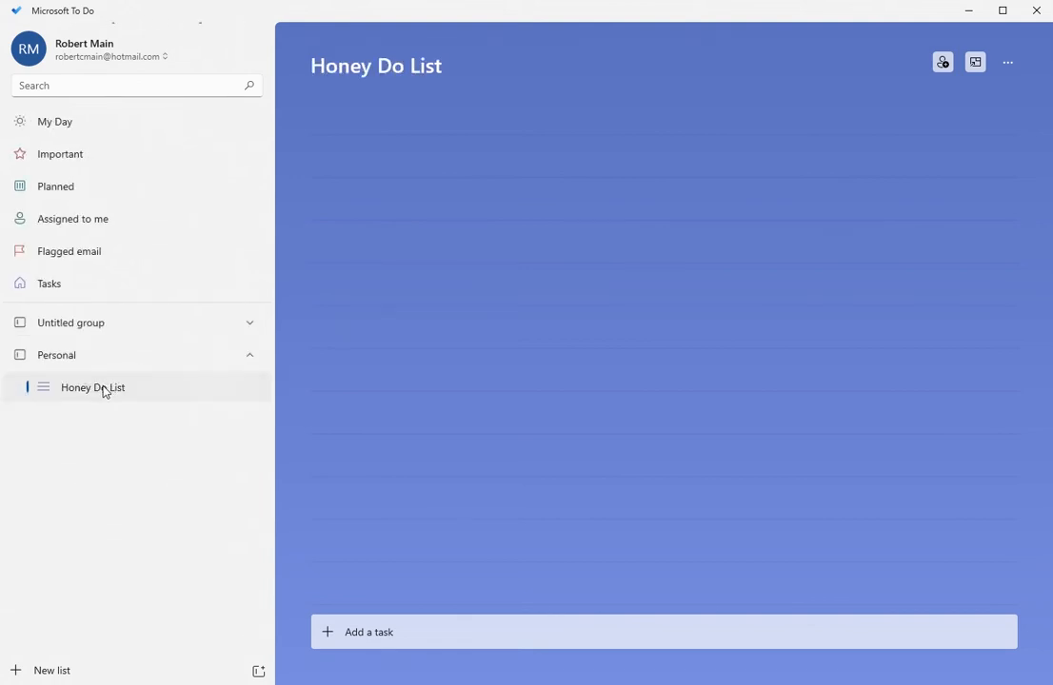
Step: Open the Honey Do List in the Personal group and add the task Groceries
click(251, 358)
click(73, 361)
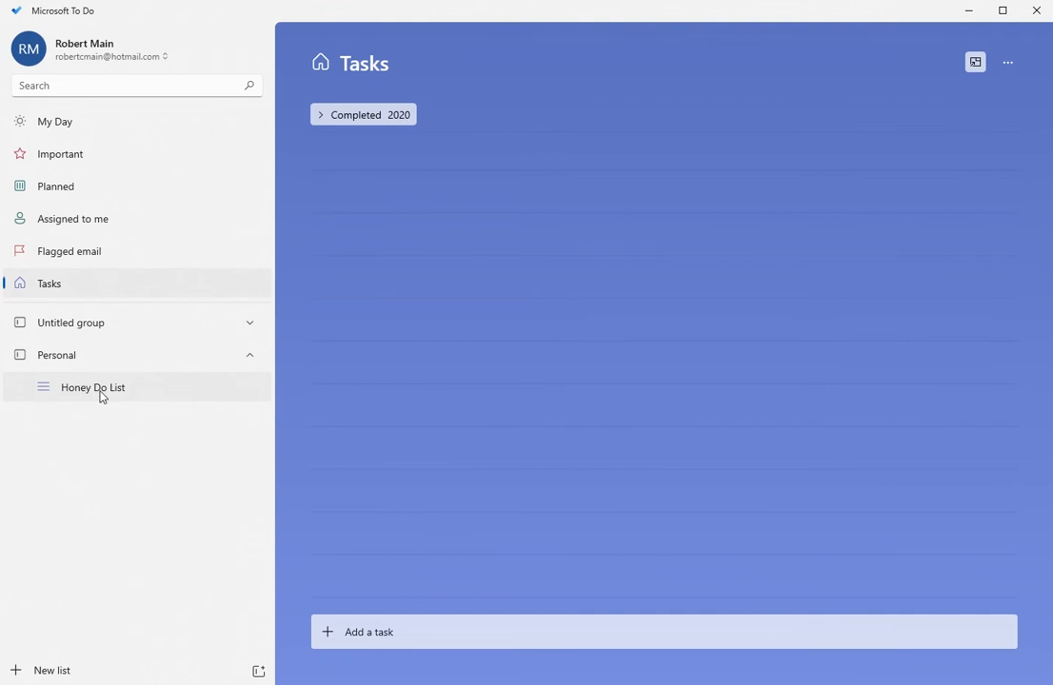
click(101, 394)
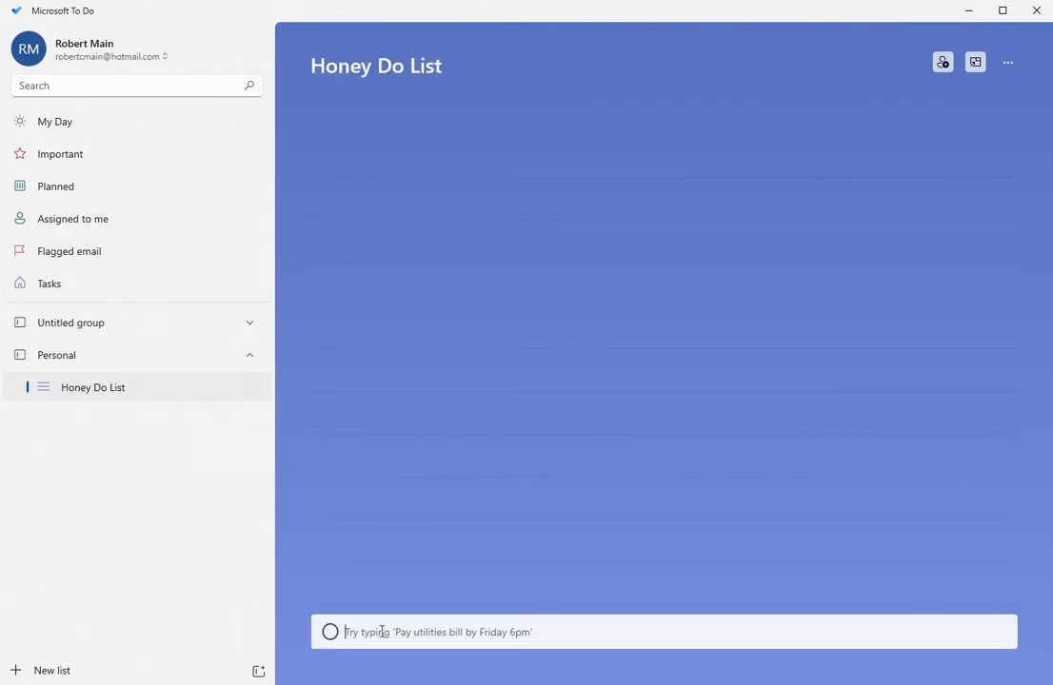
text(Groceries)
key(Return)
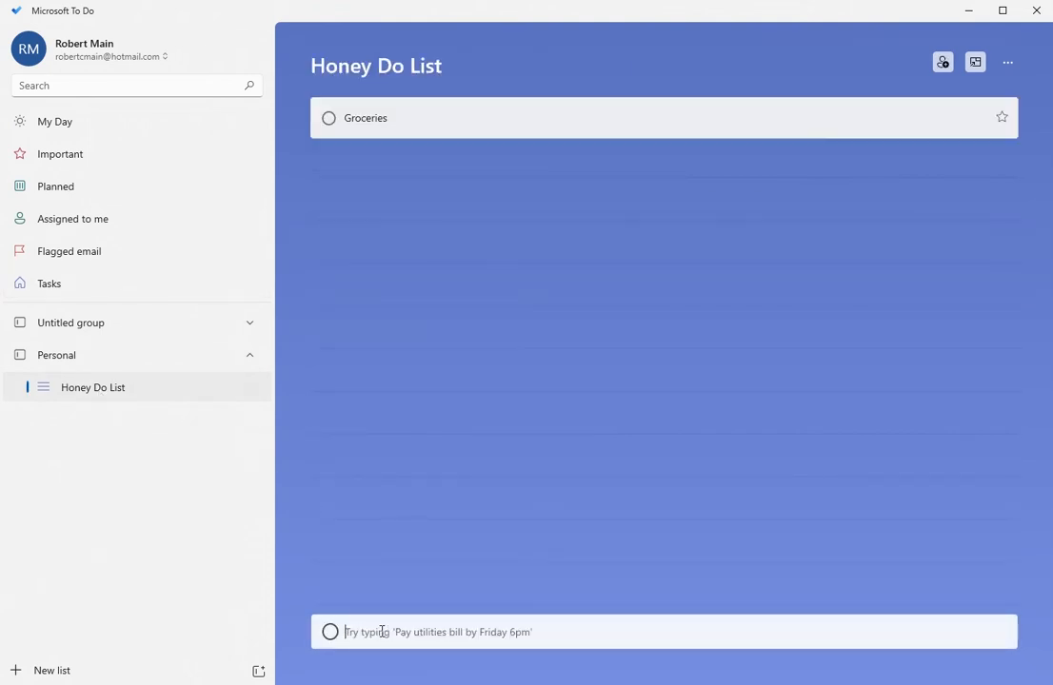
Step: Add the steps Bananas, Milk and Bread to the Groceries task
click(427, 129)
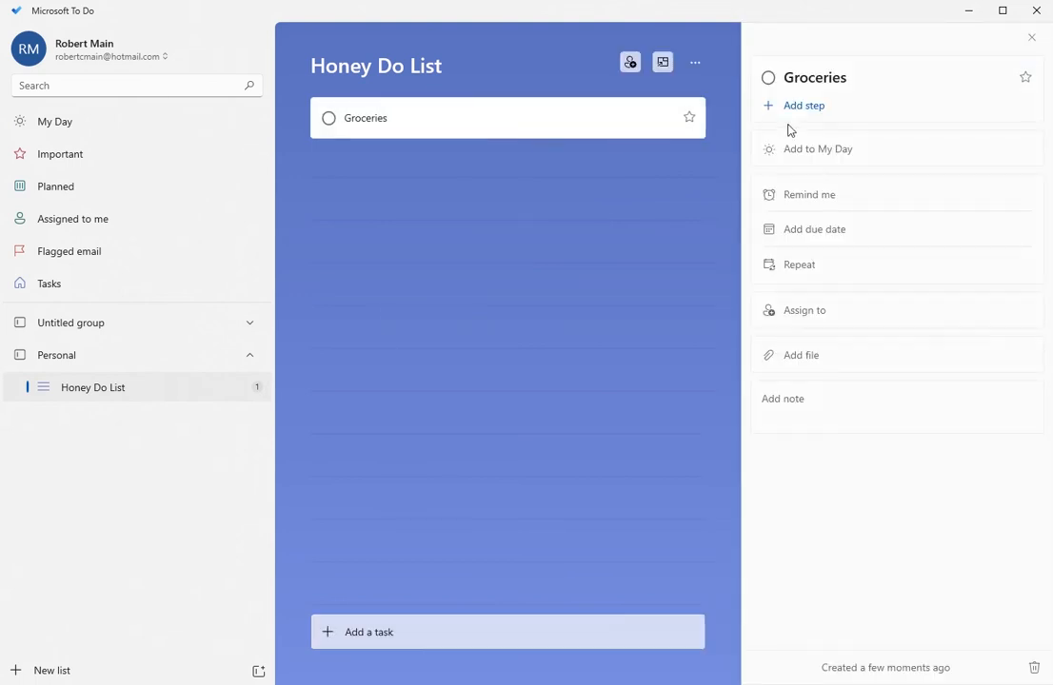
click(816, 106)
text(Bananas)
key(Return)
text(Milk)
key(Return)
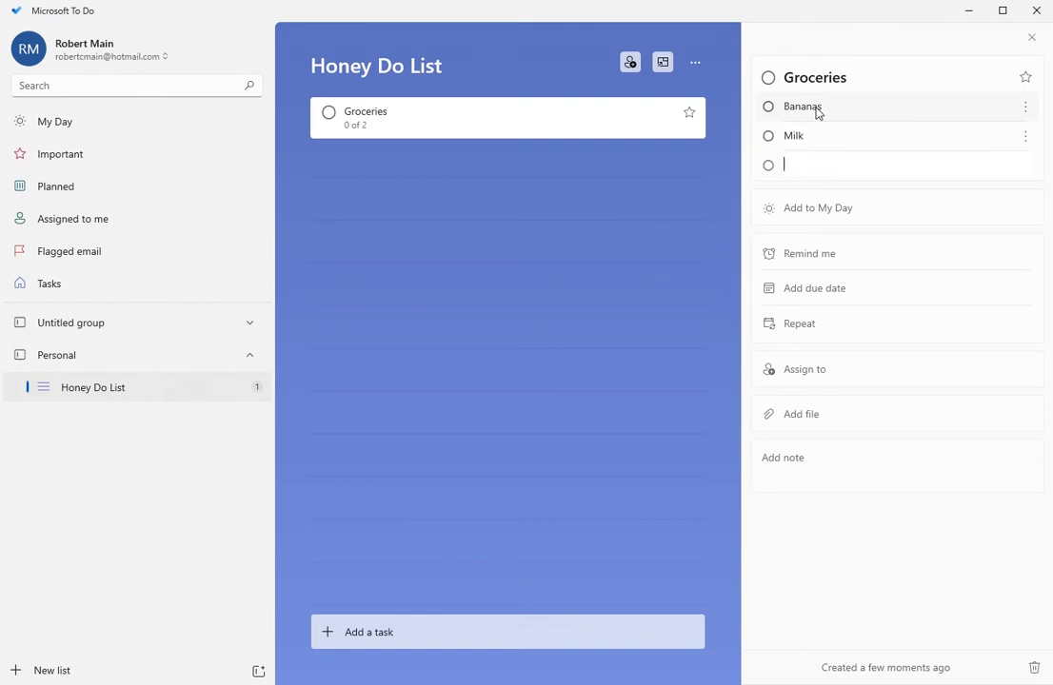
text(Bread)
key(Return)
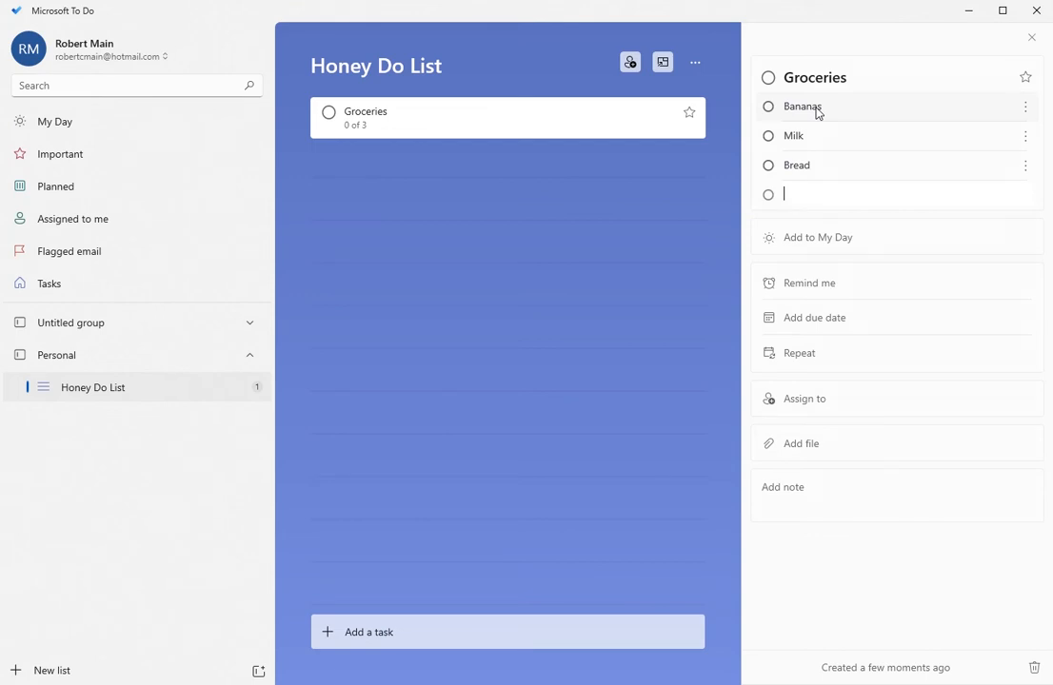
Step: Add the tasks Wash Cars, Clean eves and pick up kids from soccer to the Honey Do List
click(373, 633)
text(Wash Cars)
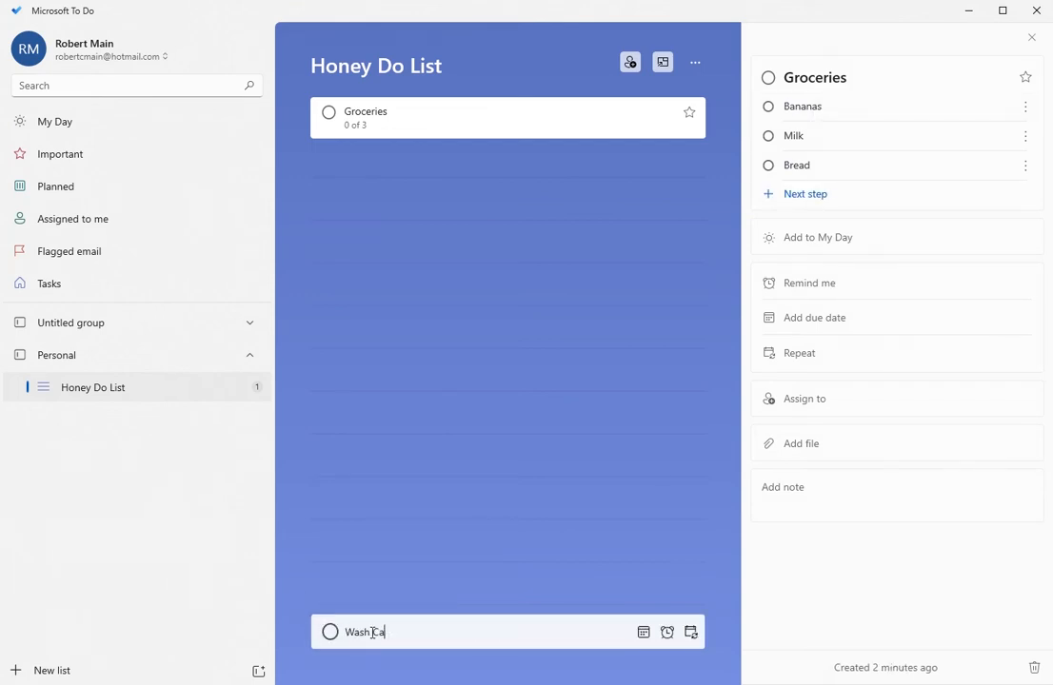
key(Return)
text(Clean eves)
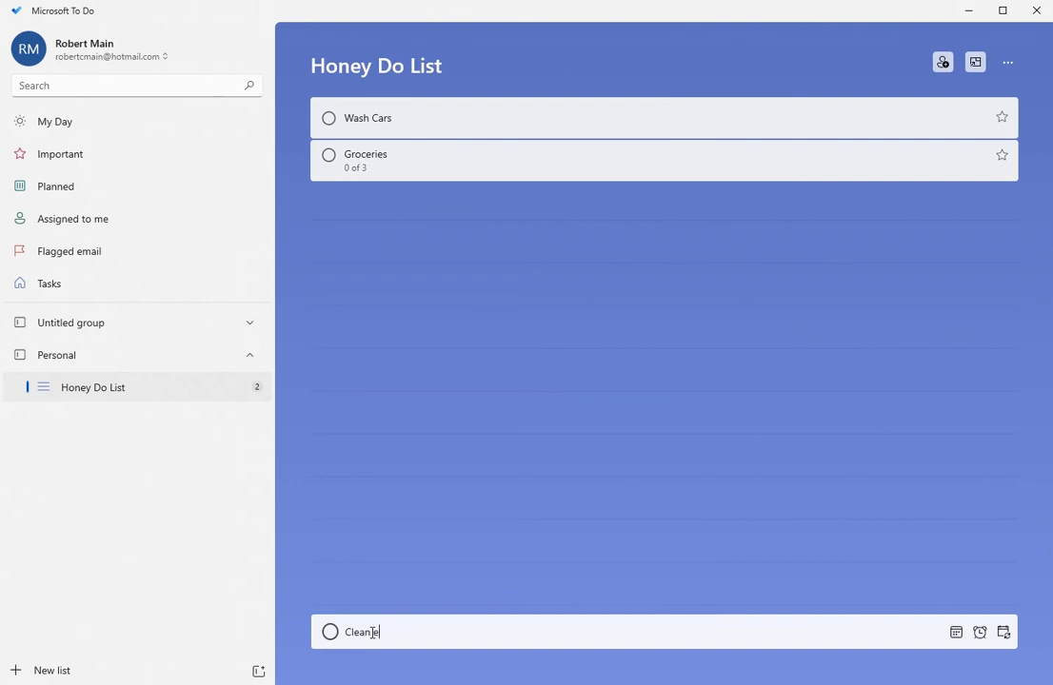
key(Return)
text(pick )
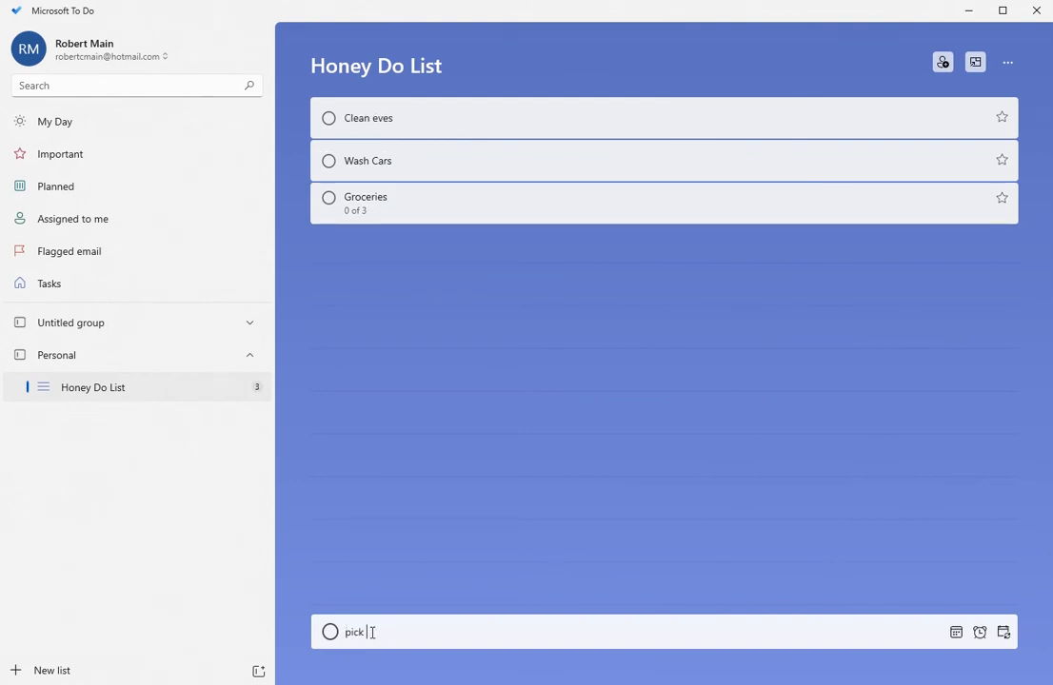
text(up kids from soccer)
key(Return)
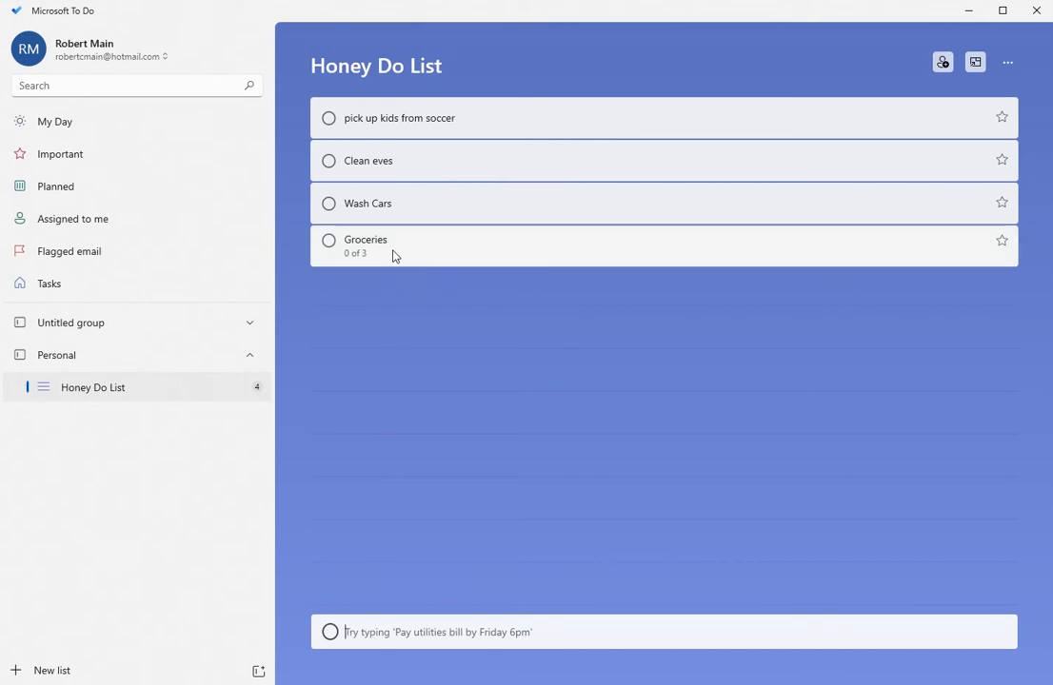
Step: Reorder the tasks to Wash Cars, Groceries, Clean eves, pick up kids from soccer, and mark Groceries as important
drag(404, 202, 432, 160)
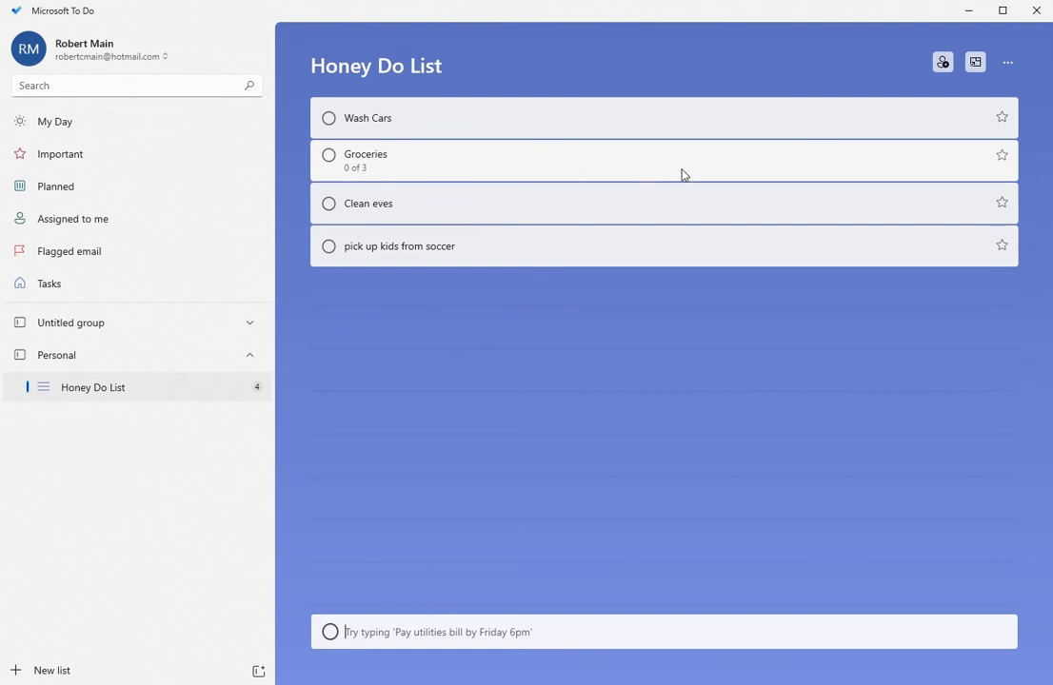
click(1005, 160)
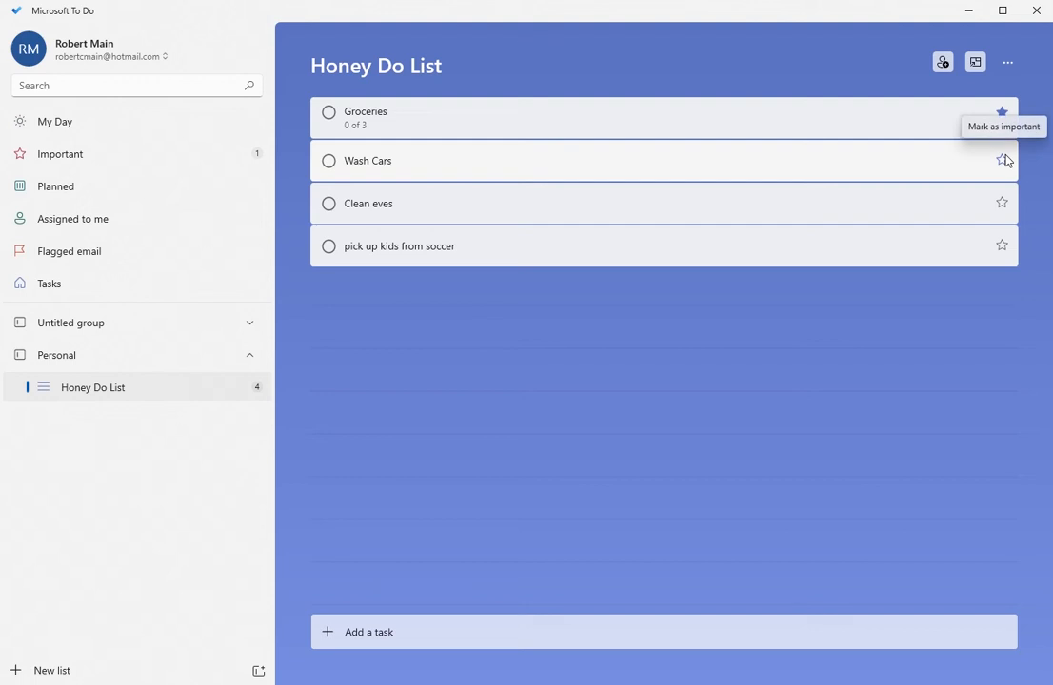
Step: Add the task Insurance Bill to the Honey Do List and mark it as important
click(387, 632)
text(Insurance)
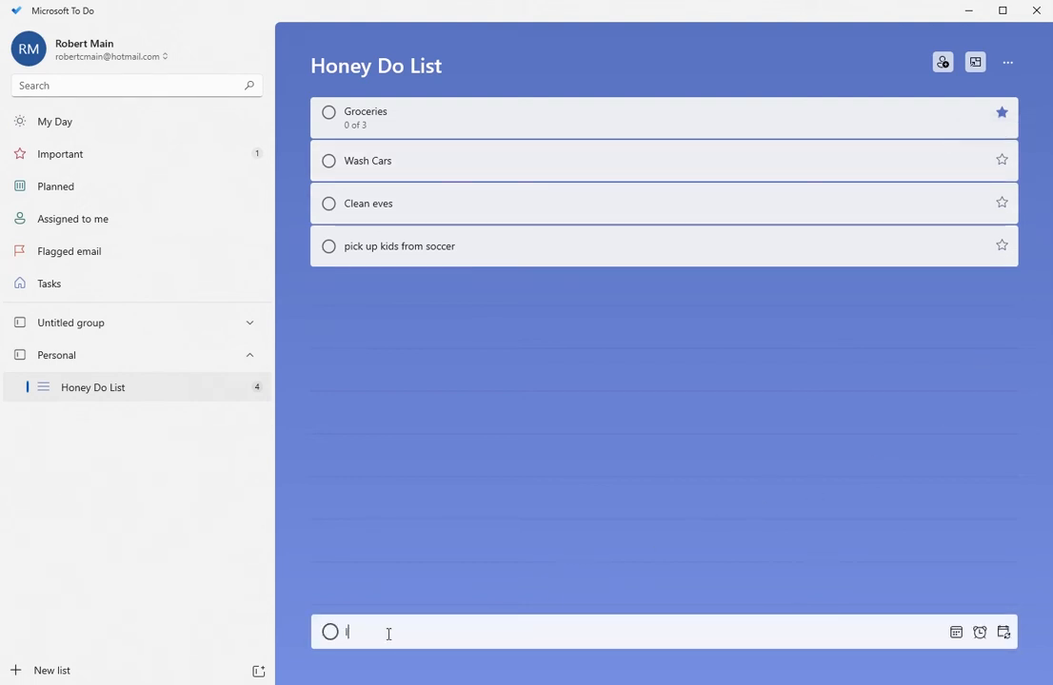
text( Bill)
key(Return)
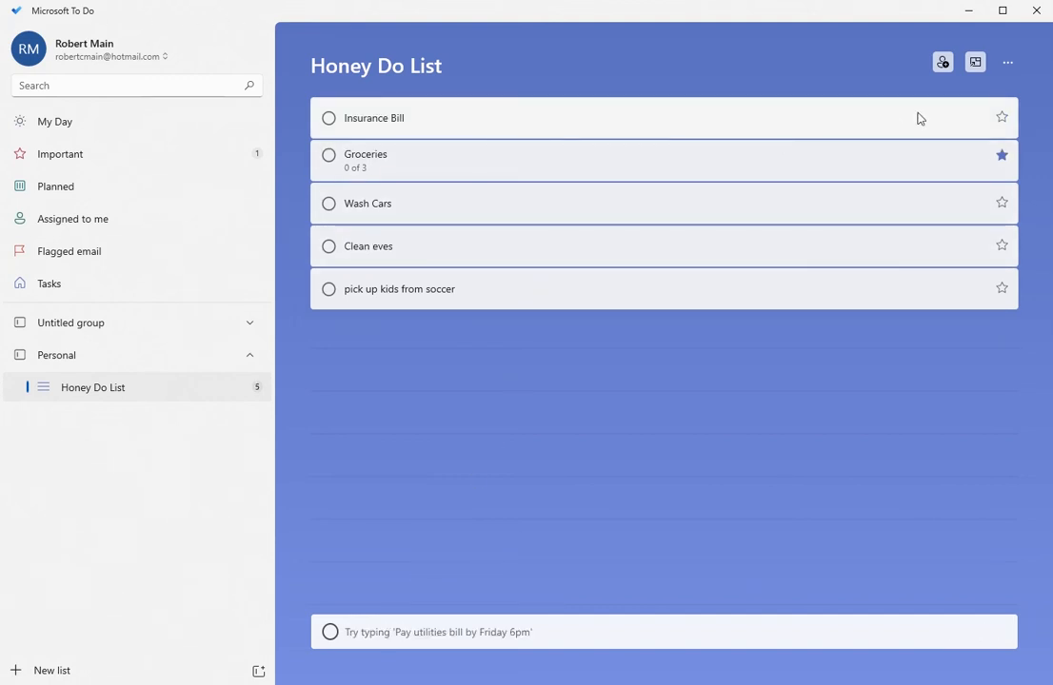
click(1003, 117)
Step: Create a new list group named Work
click(258, 671)
text(Work)
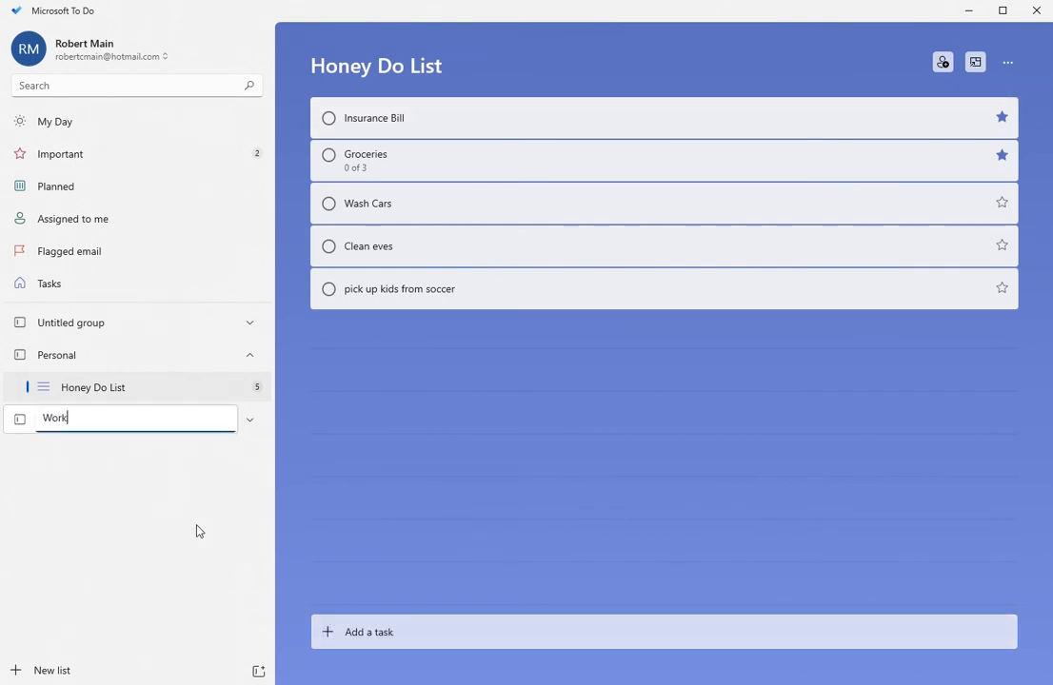
key(Return)
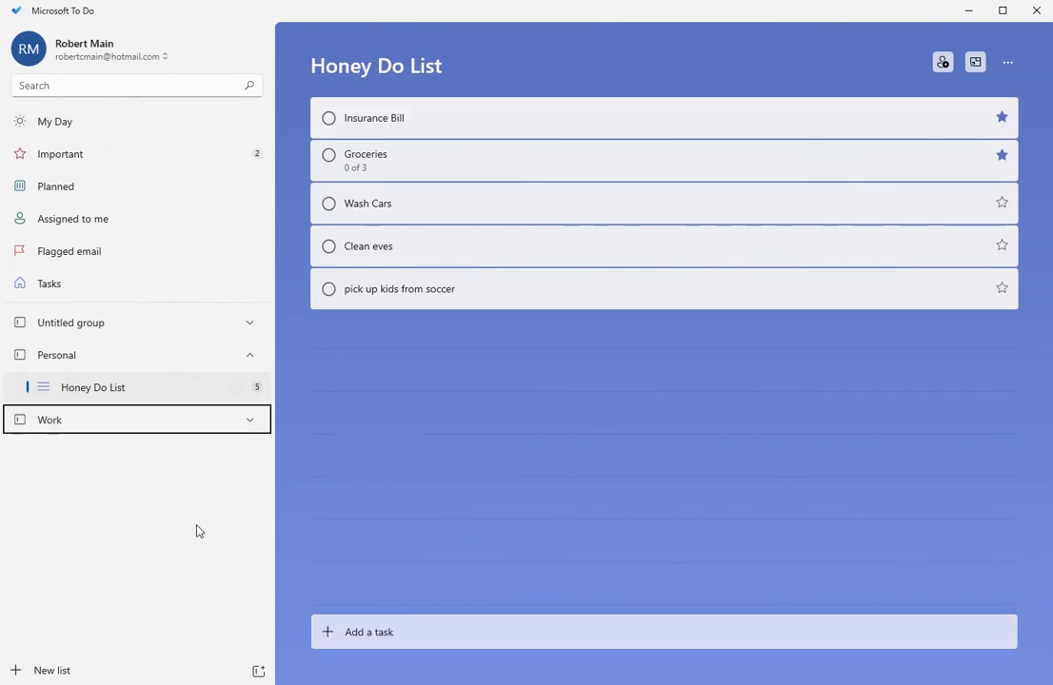
Step: Create a list named Projects, move it into the Work group and expand that group
click(58, 672)
text(Projects)
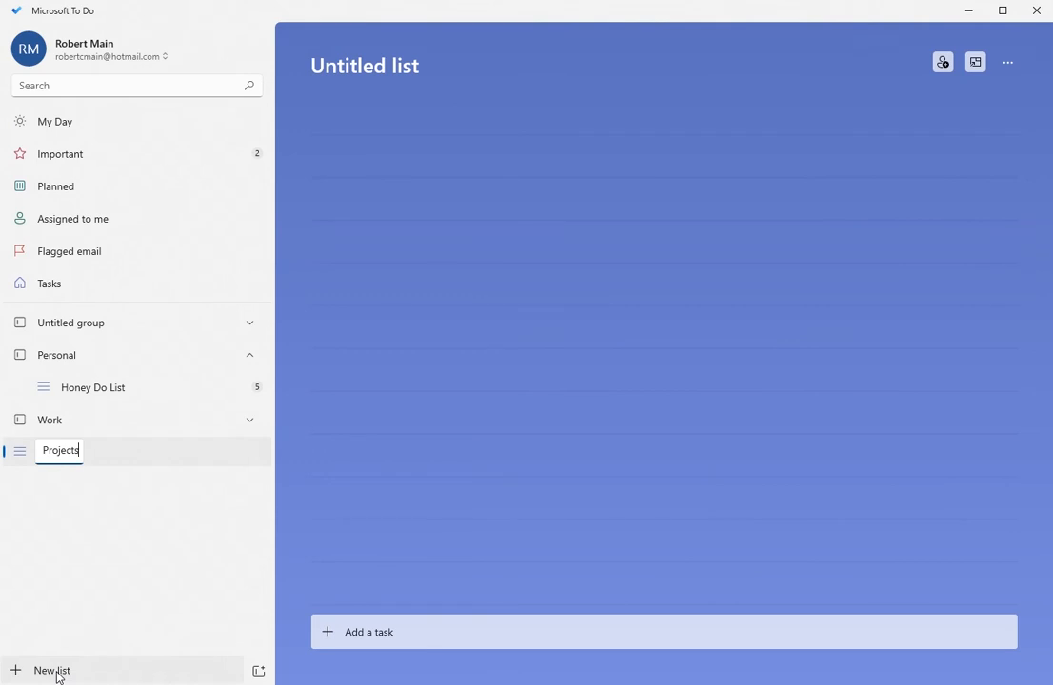
key(Return)
drag(66, 464, 95, 432)
click(74, 426)
Step: Add the task Get a meeting with the marketing team to the Projects list and mark it as important
click(90, 455)
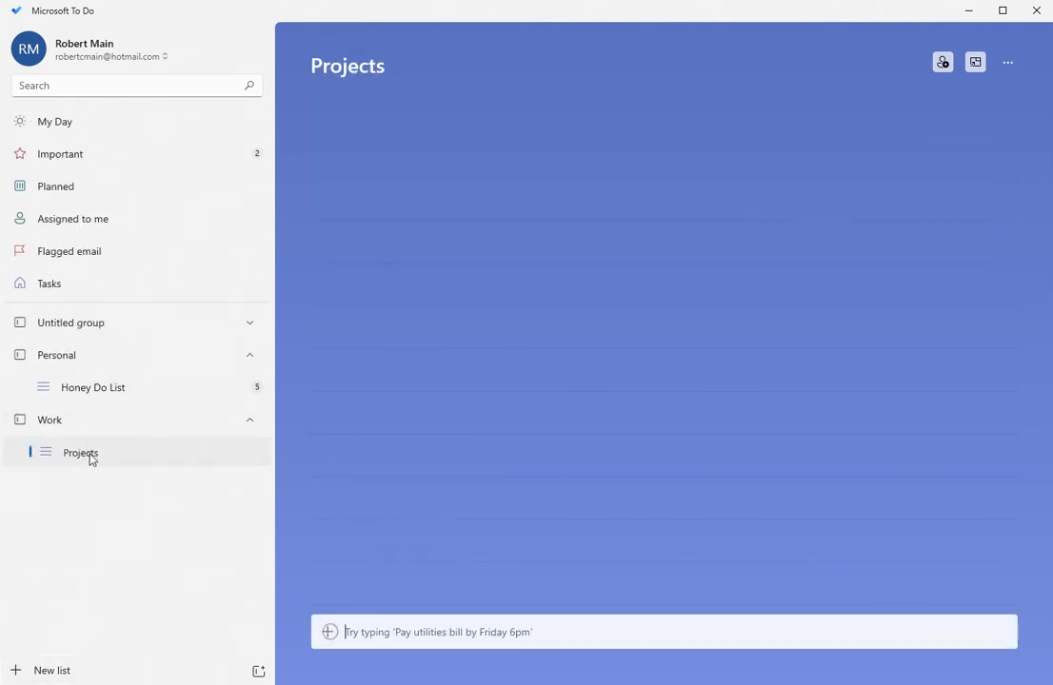
text(Get a meeting withe)
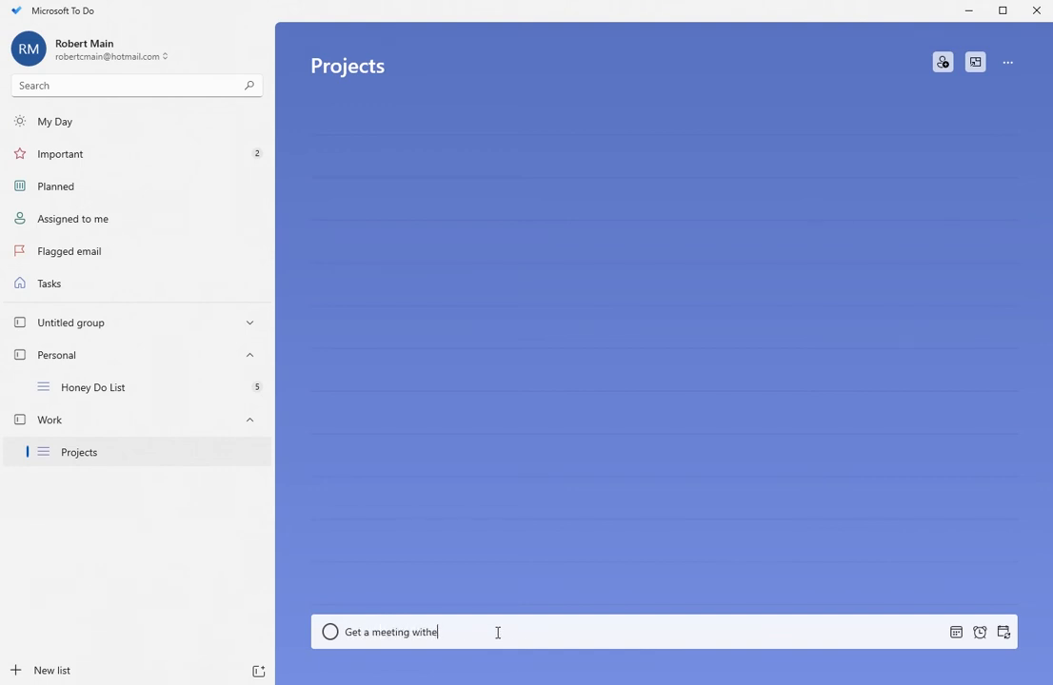
key(BackSpace)
text(the marketing team)
key(Return)
click(1001, 117)
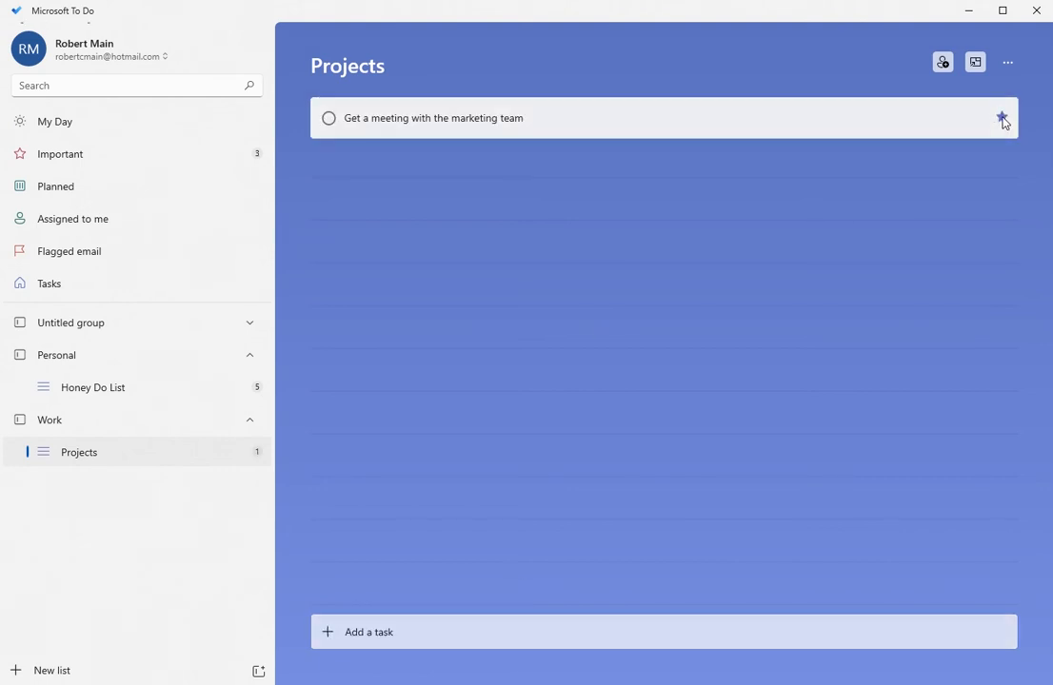
Step: View the Important tasks, and add Wash Cars from the Honey Do List to My Day
click(99, 159)
click(114, 390)
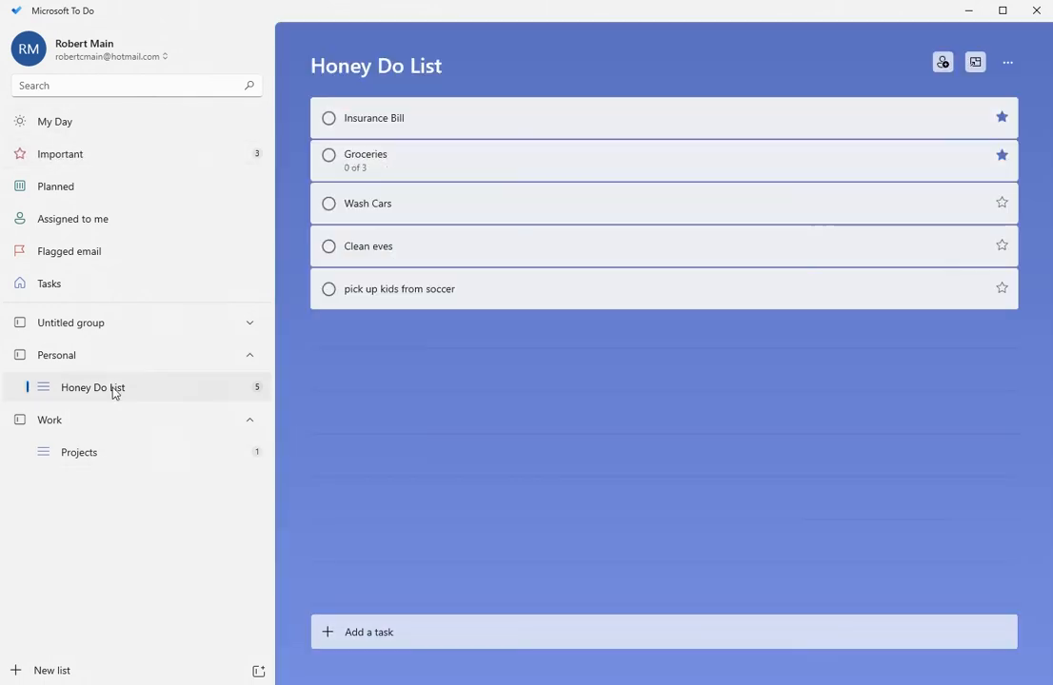
click(410, 205)
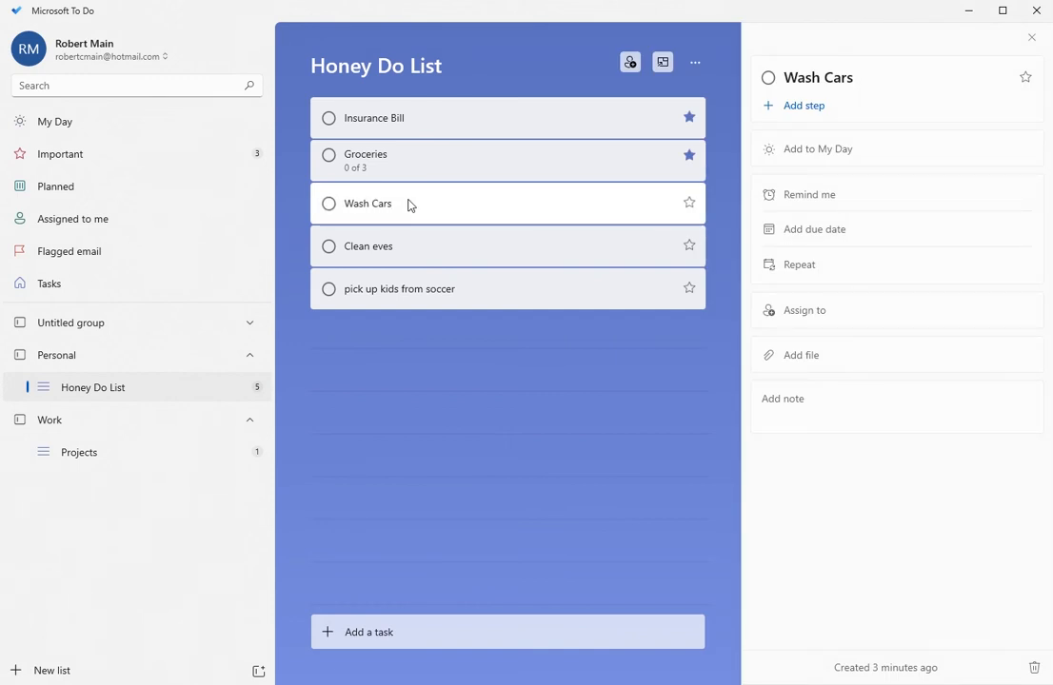
click(825, 157)
Step: Create a list named Career - 6, move it into the Wheel of life group and expand that group
click(48, 671)
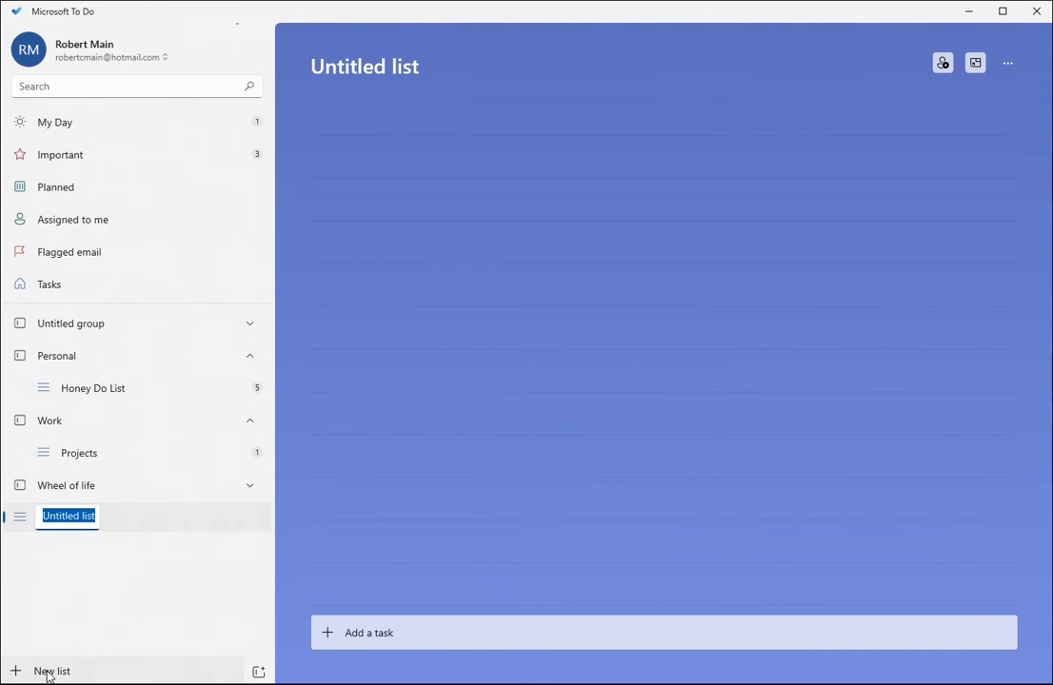
text(Caeer)
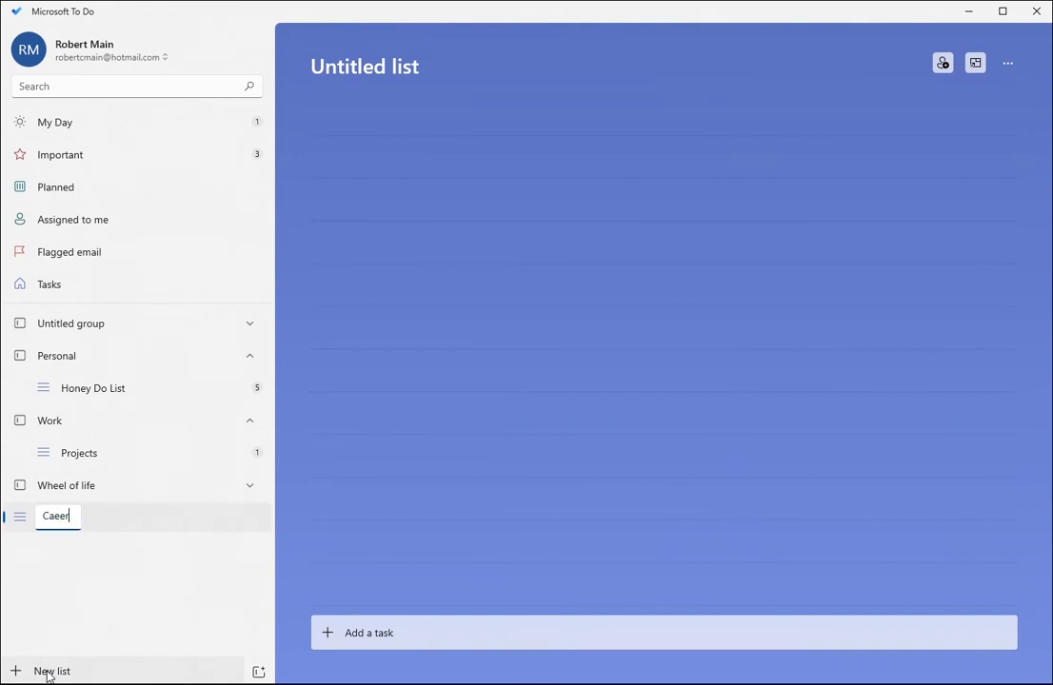
key(BackSpace)
key(BackSpace)
key(BackSpace)
text(reer - 6)
key(Return)
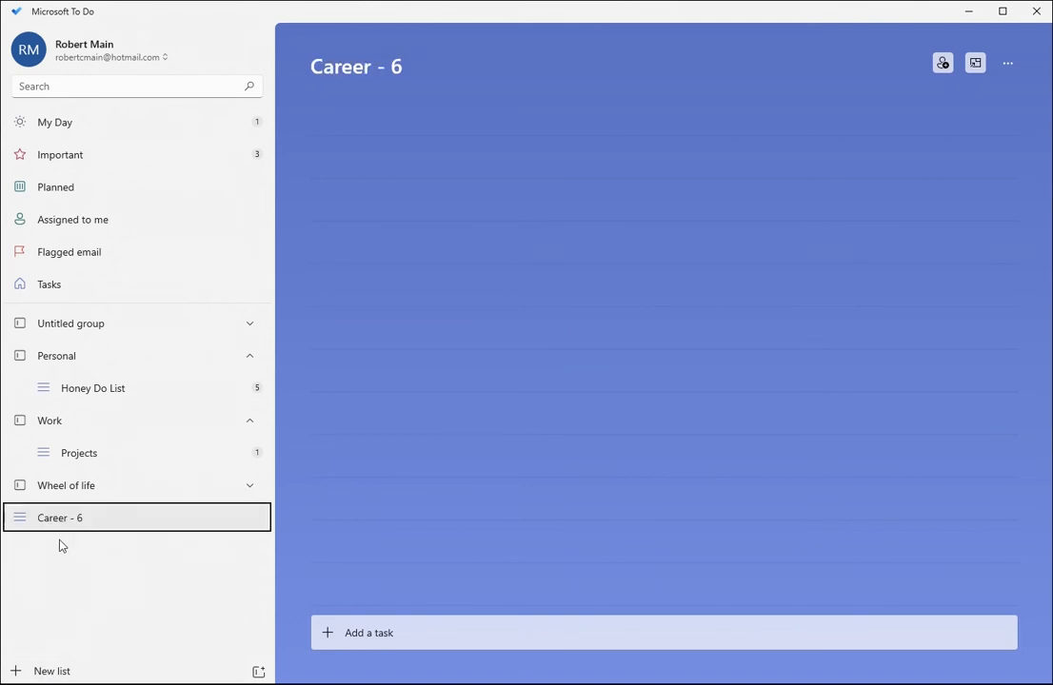
drag(43, 524, 91, 493)
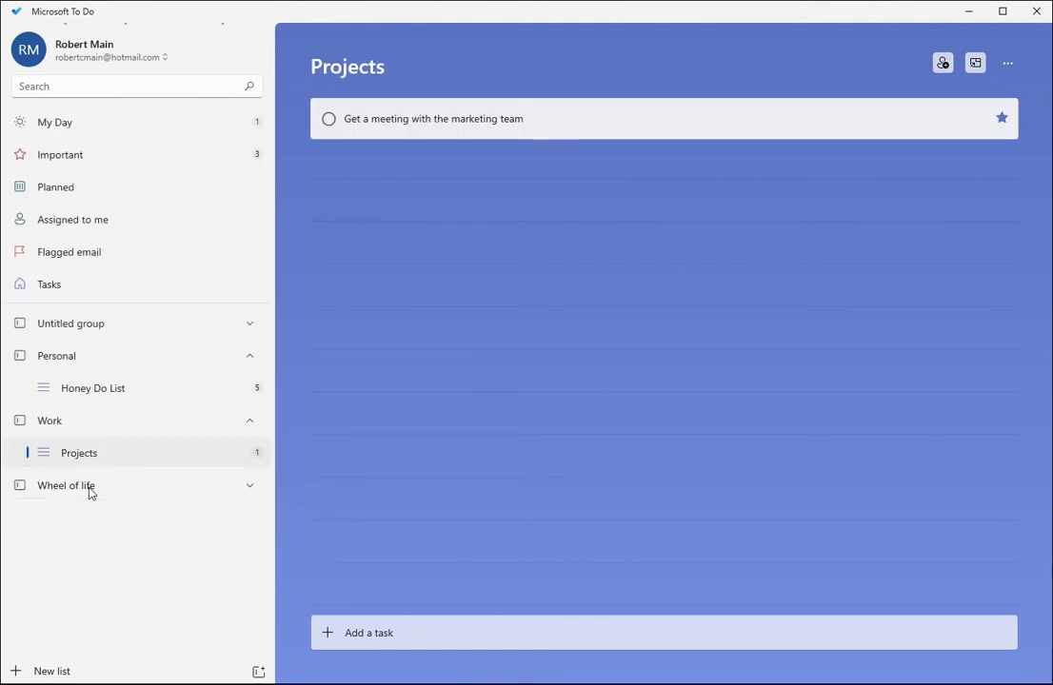
click(90, 492)
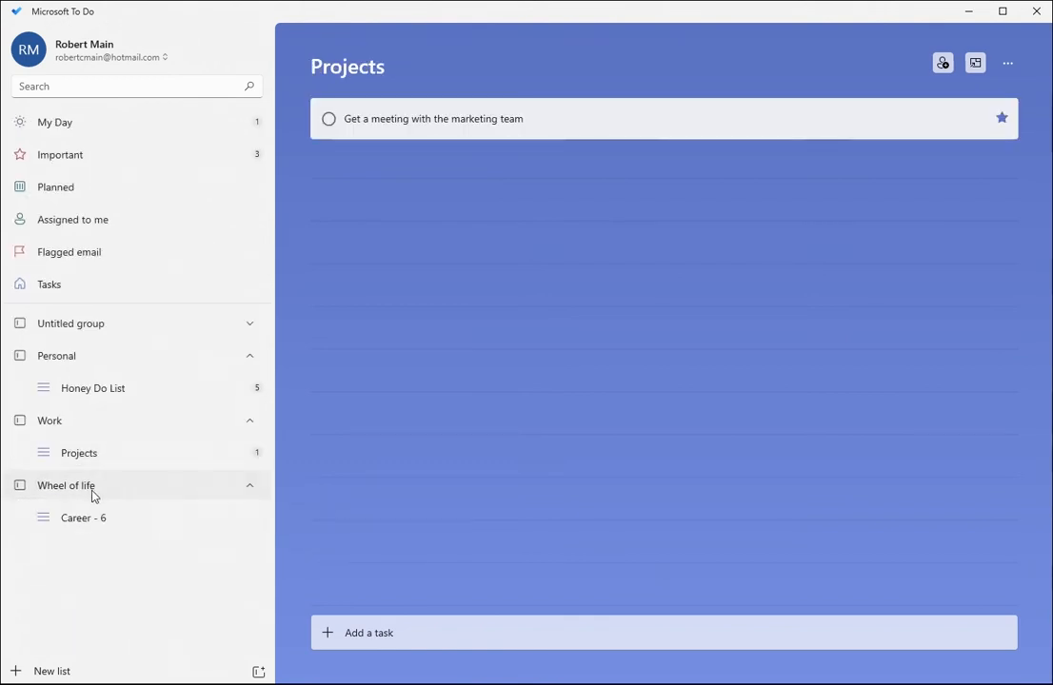
Step: Create a new list named Money - 5
click(53, 671)
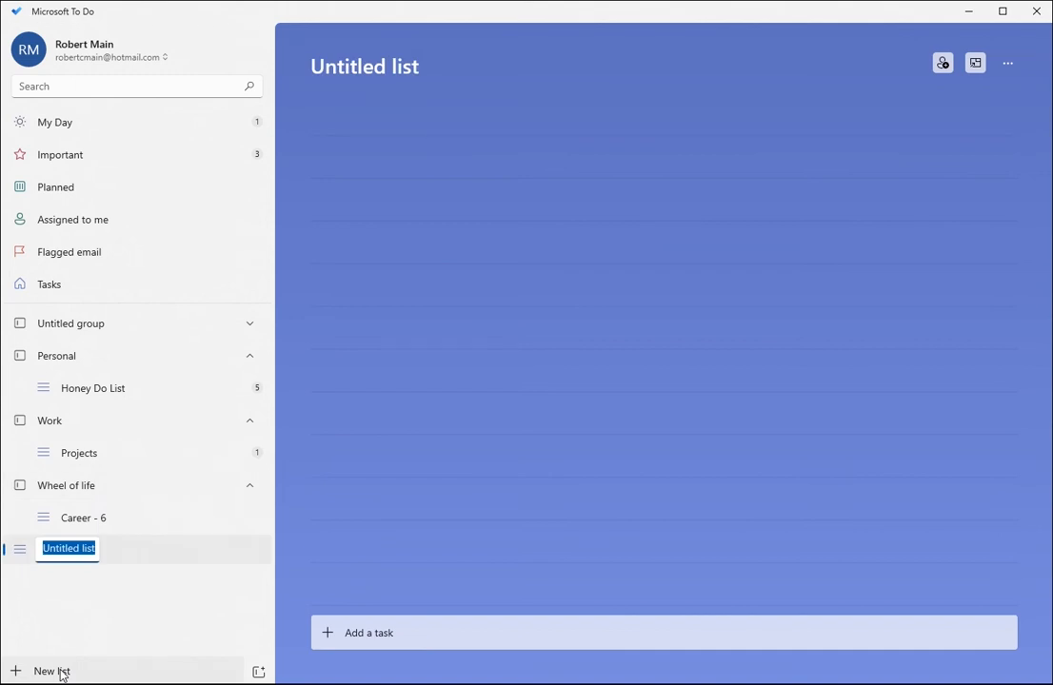
text(Money)
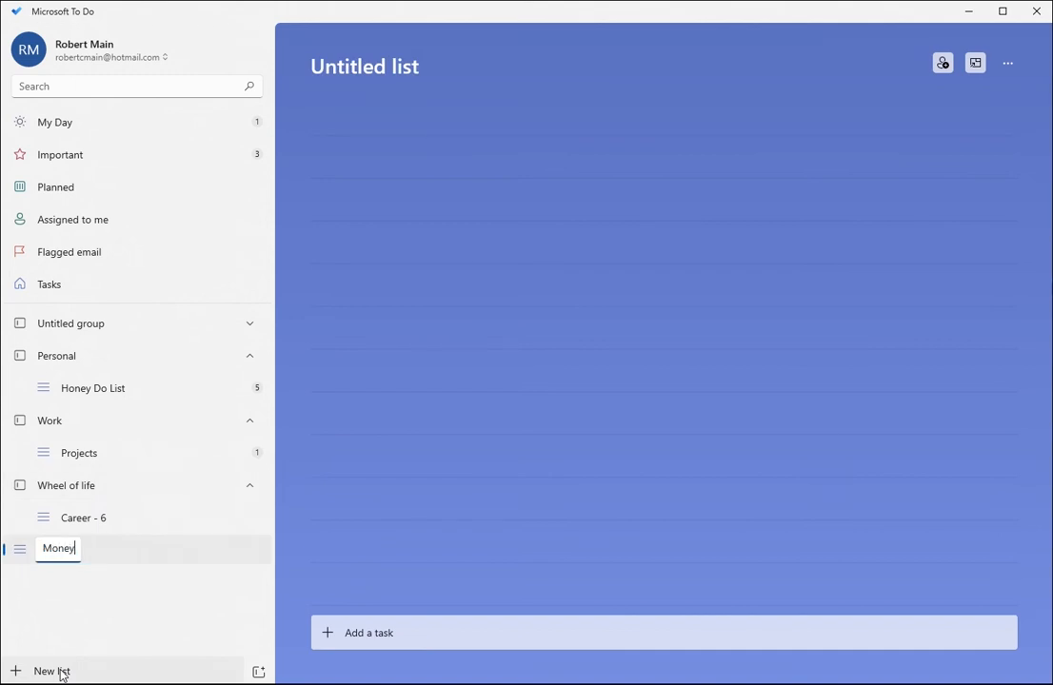
text(-)
key(BackSpace)
key(BackSpace)
text(- 5)
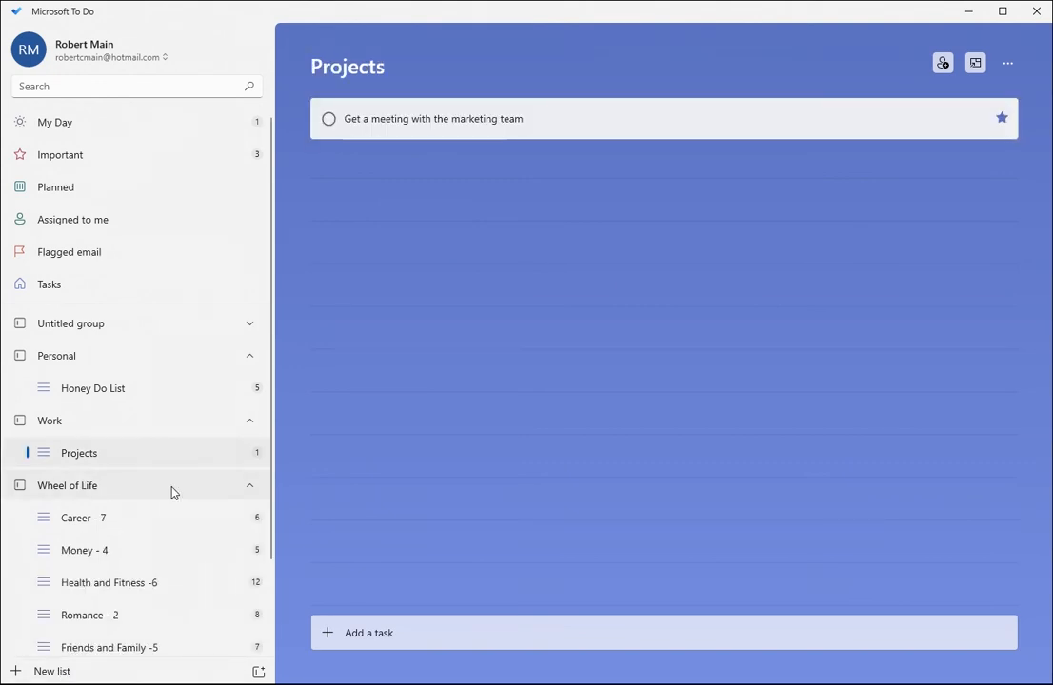
Step: Collapse the Personal and Work groups in the list overview
scroll(172, 492, down, 3)
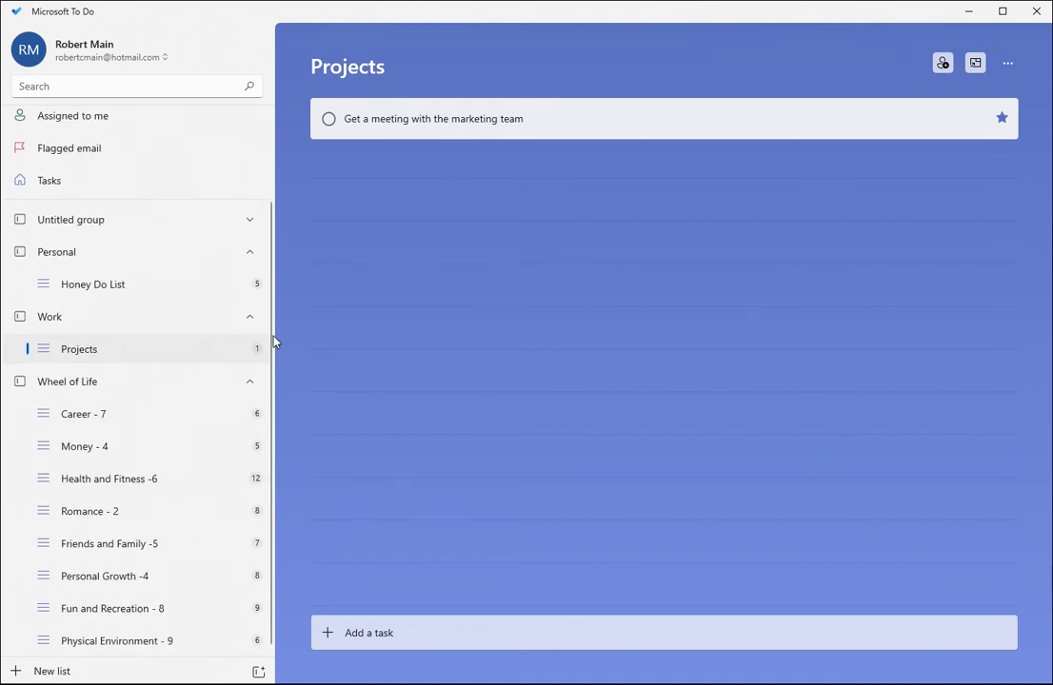
click(253, 257)
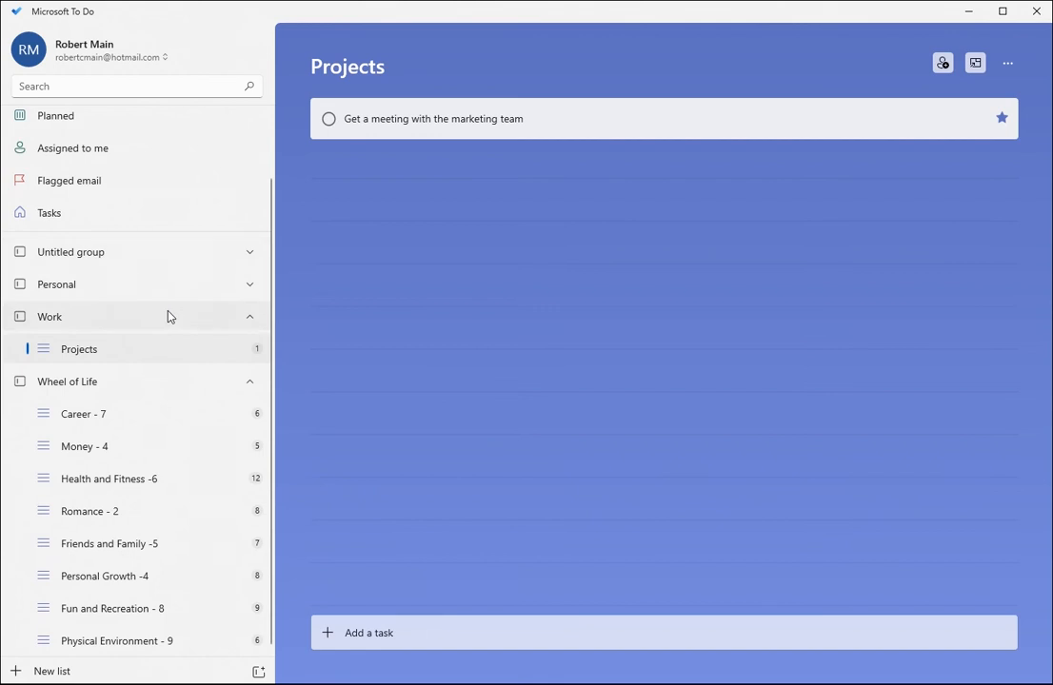
click(250, 322)
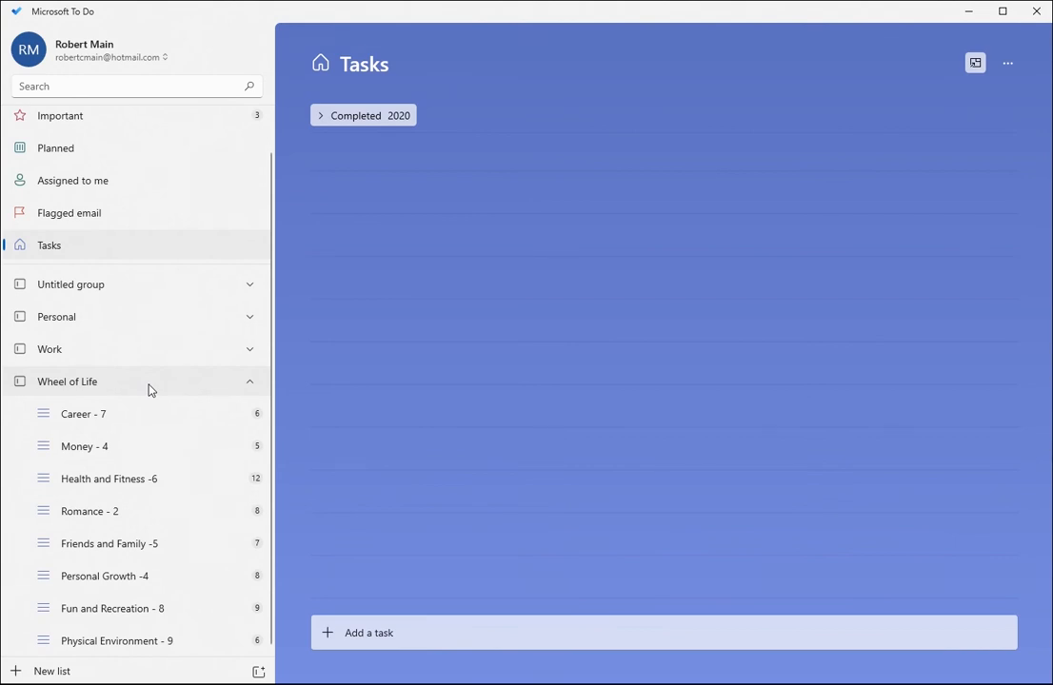
Step: Add the task Work Remotely to the Career - 7 list and move Get a promotion to the top of the list
click(231, 416)
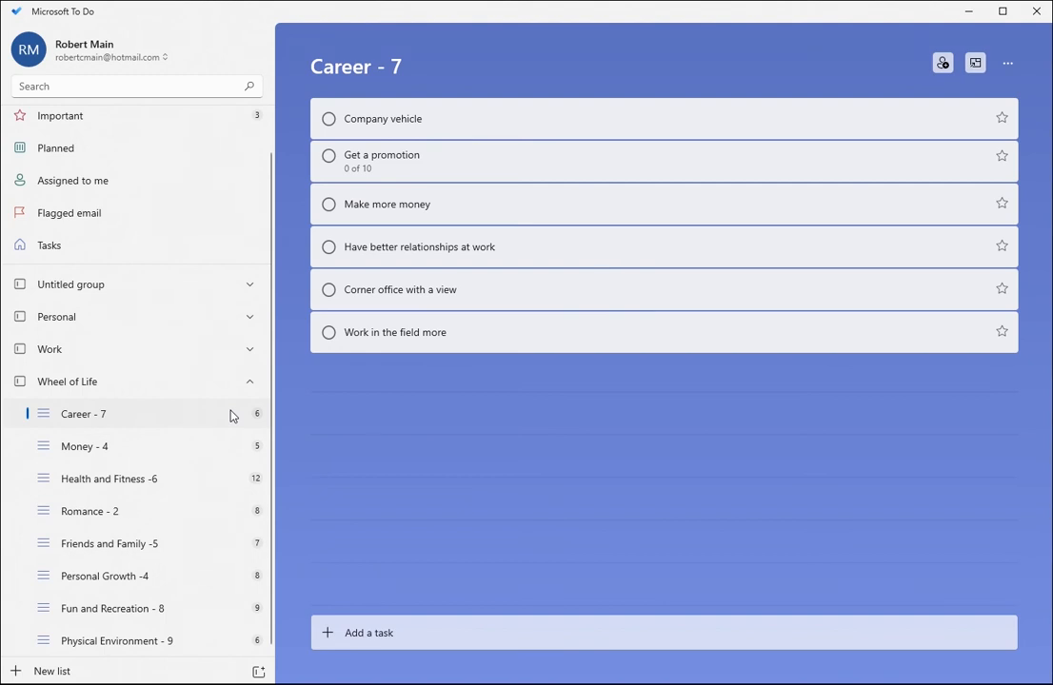
click(389, 632)
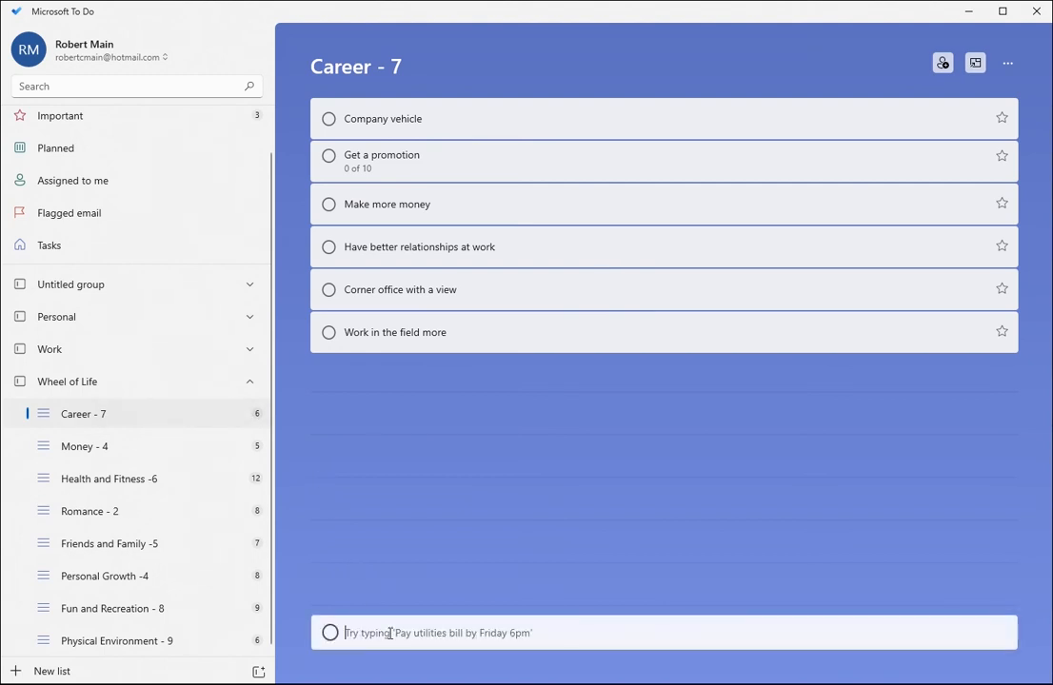
text(Work Remotely)
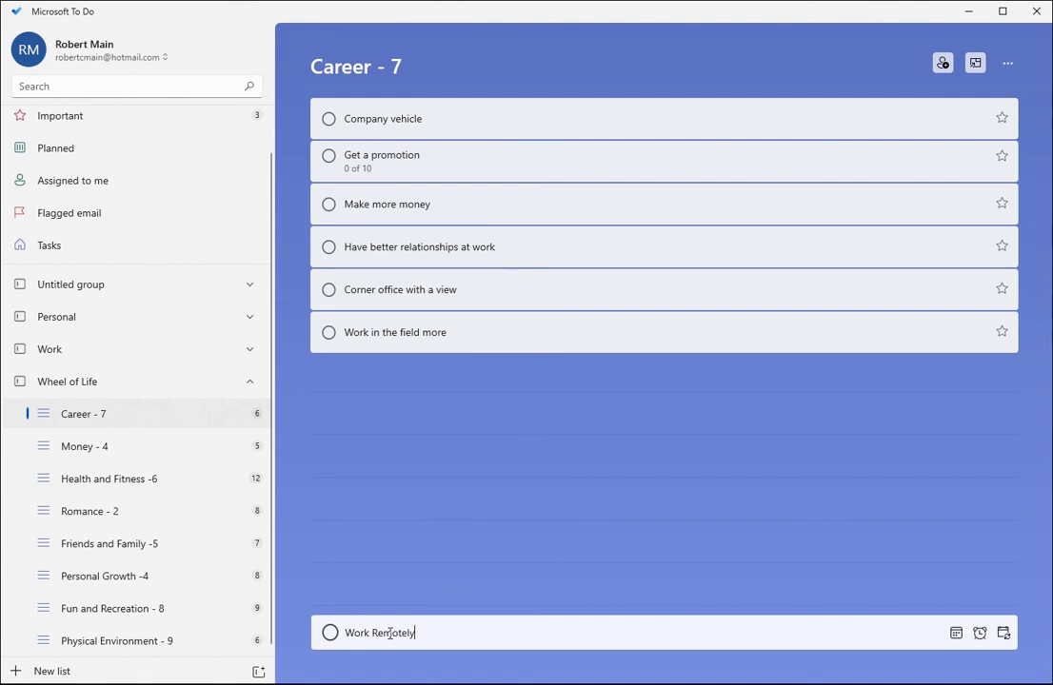
key(Return)
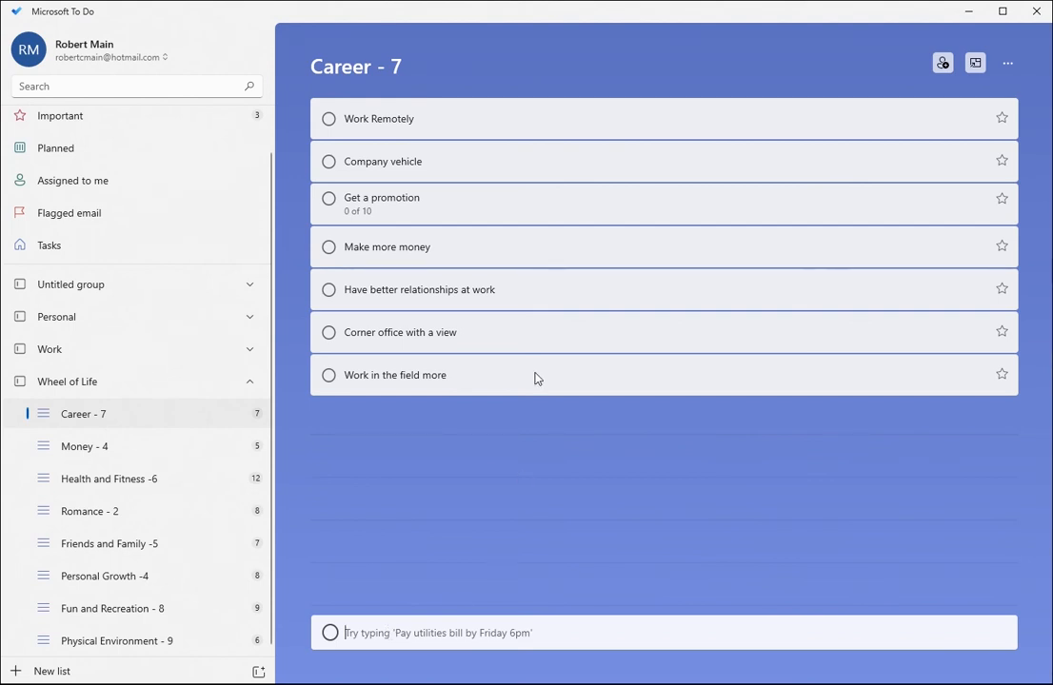
drag(471, 221, 483, 116)
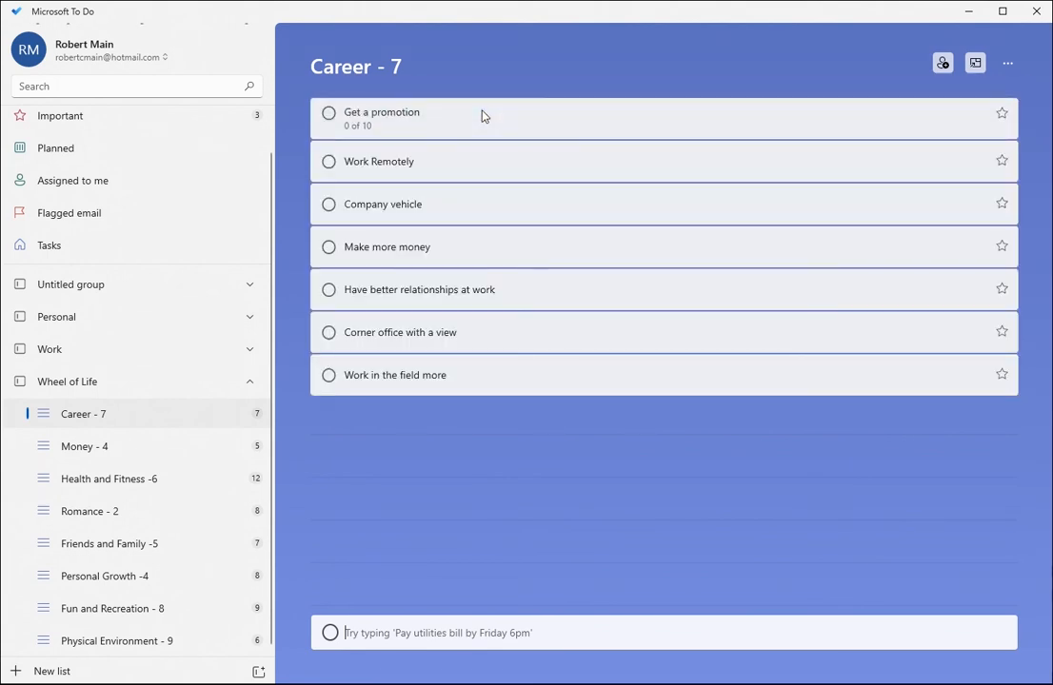
Step: Open Get a promotion, complete its step Work over time, and move Become a positive influence on others directly below it
click(421, 125)
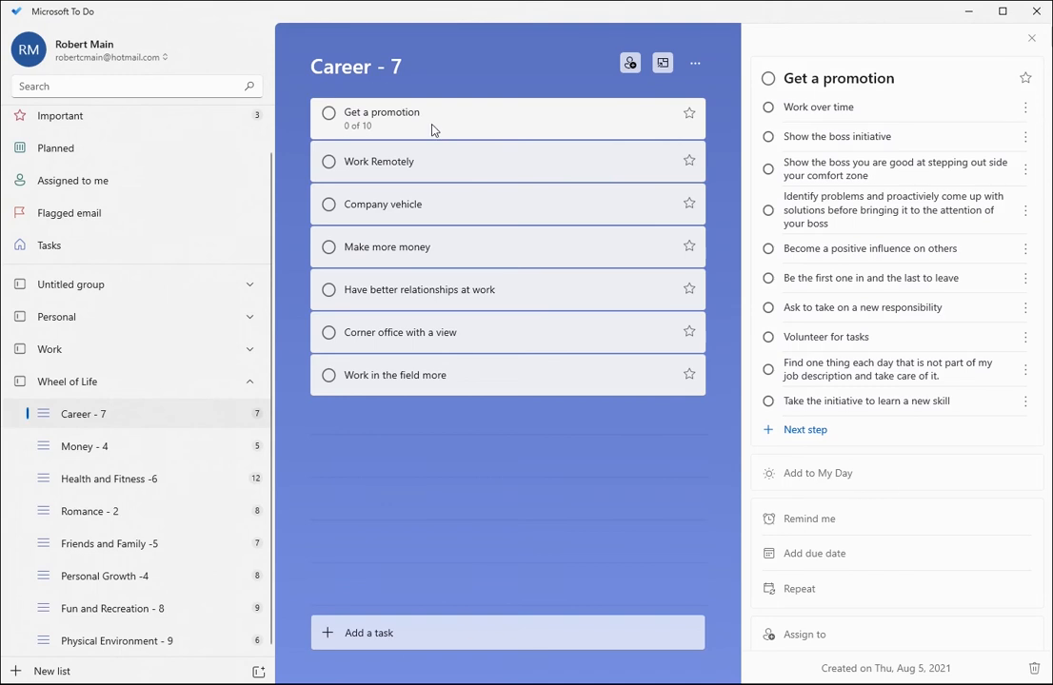
click(768, 107)
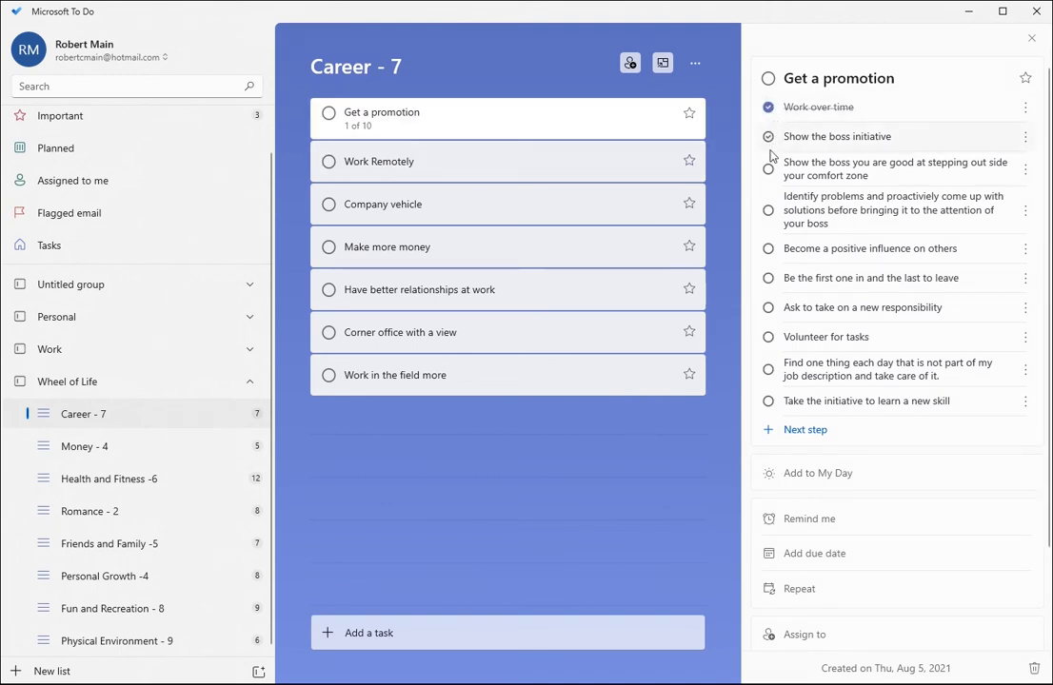
drag(826, 252, 841, 139)
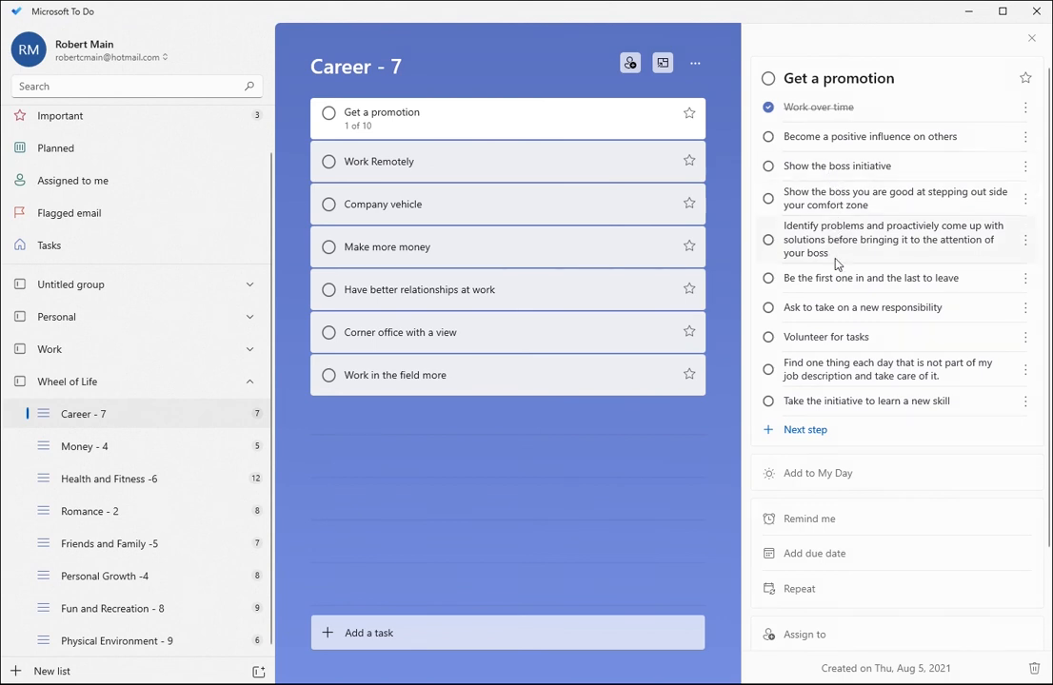
Step: Move Be the first one in and the last to leave below Work over time, and complete it and Ask to take on a new responsibility
drag(842, 275, 846, 140)
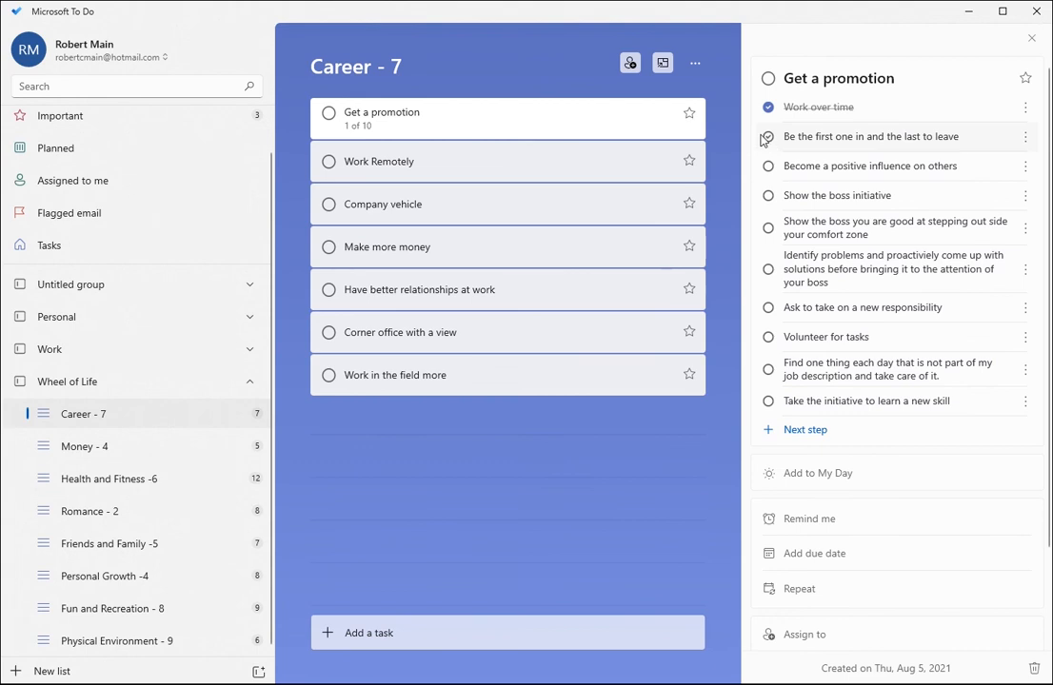
click(768, 138)
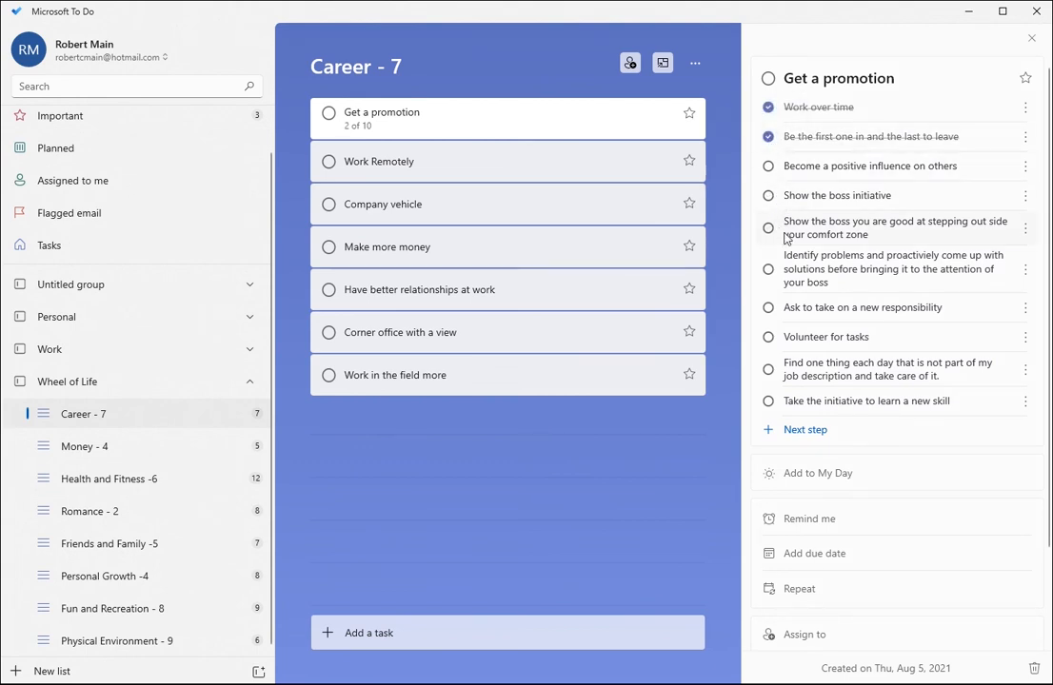
click(768, 308)
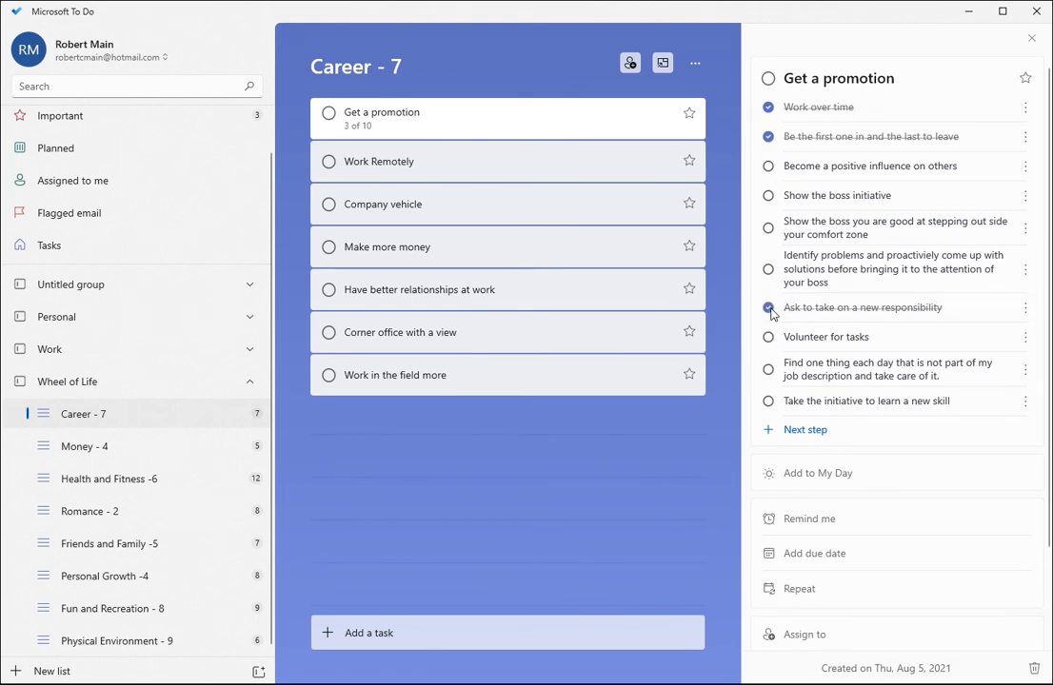
Step: Reorder the steps with the completed ones last and Take the initiative to learn a new skill first, and complete that first step
drag(871, 136, 794, 373)
drag(819, 106, 838, 344)
drag(893, 310, 890, 119)
drag(867, 165, 876, 139)
drag(865, 280, 871, 171)
click(768, 106)
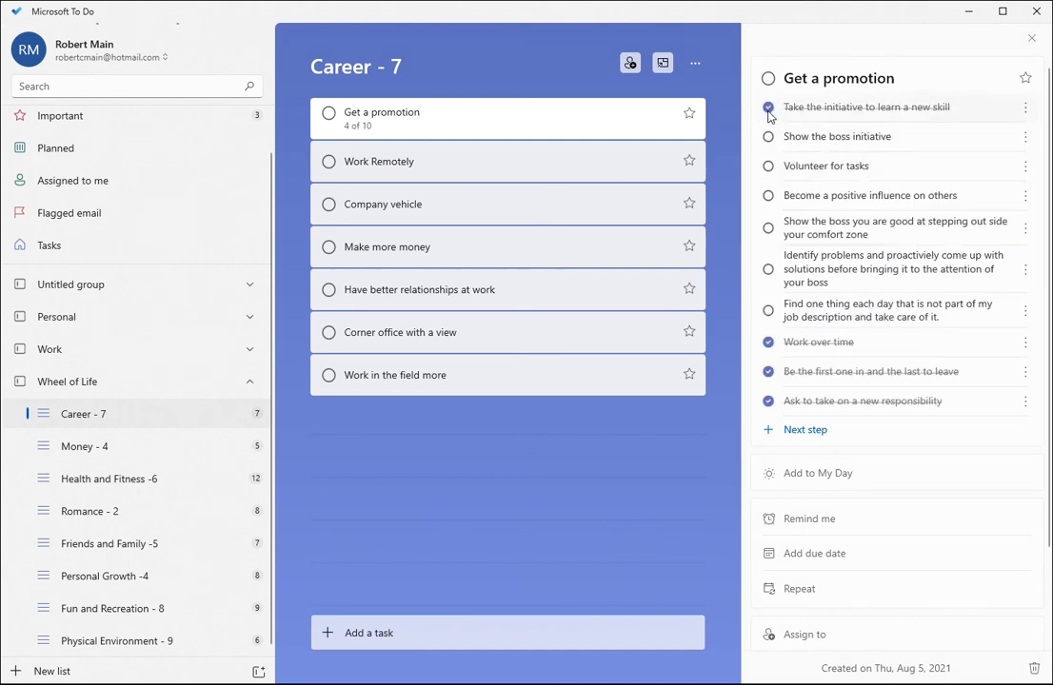
Step: Complete all remaining steps of Get a promotion, reordering them along the way, and mark the whole task as completed
click(768, 166)
drag(854, 112, 858, 286)
click(768, 252)
click(768, 169)
drag(799, 175, 802, 228)
click(768, 175)
click(768, 107)
click(768, 108)
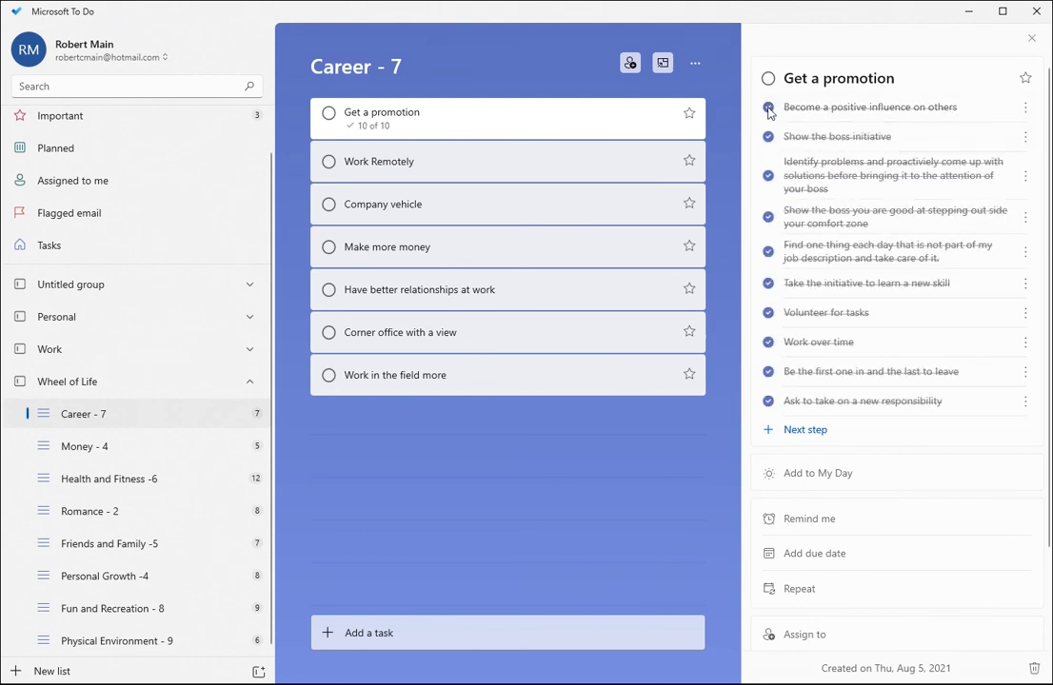
click(328, 114)
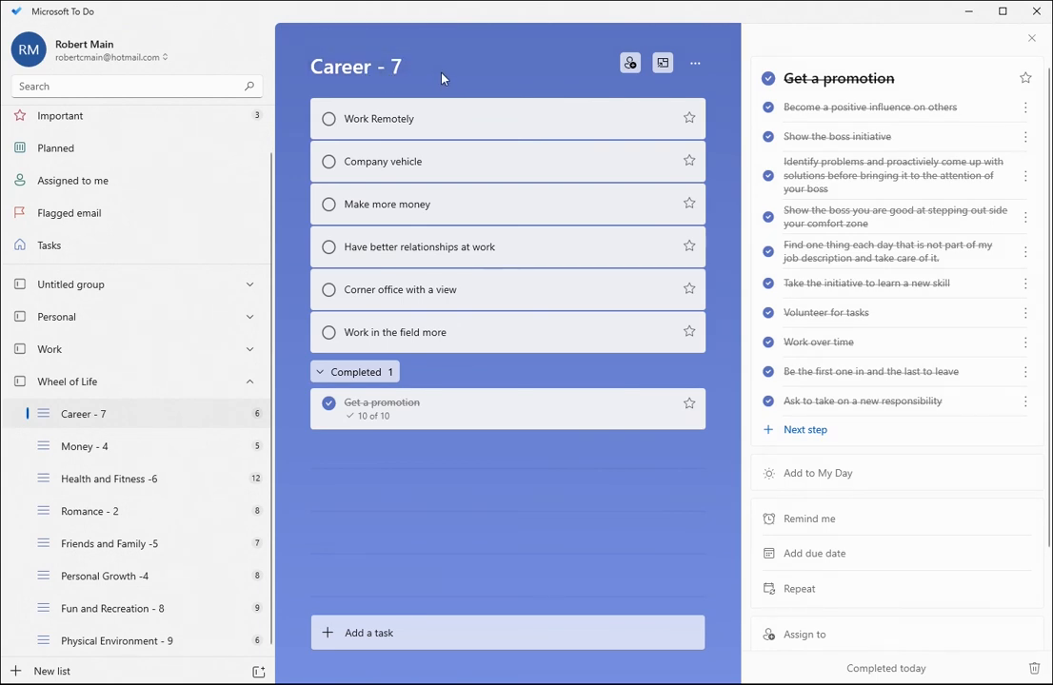
Step: Rename the Career - 7 list to Career - 8
right_click(92, 419)
click(124, 99)
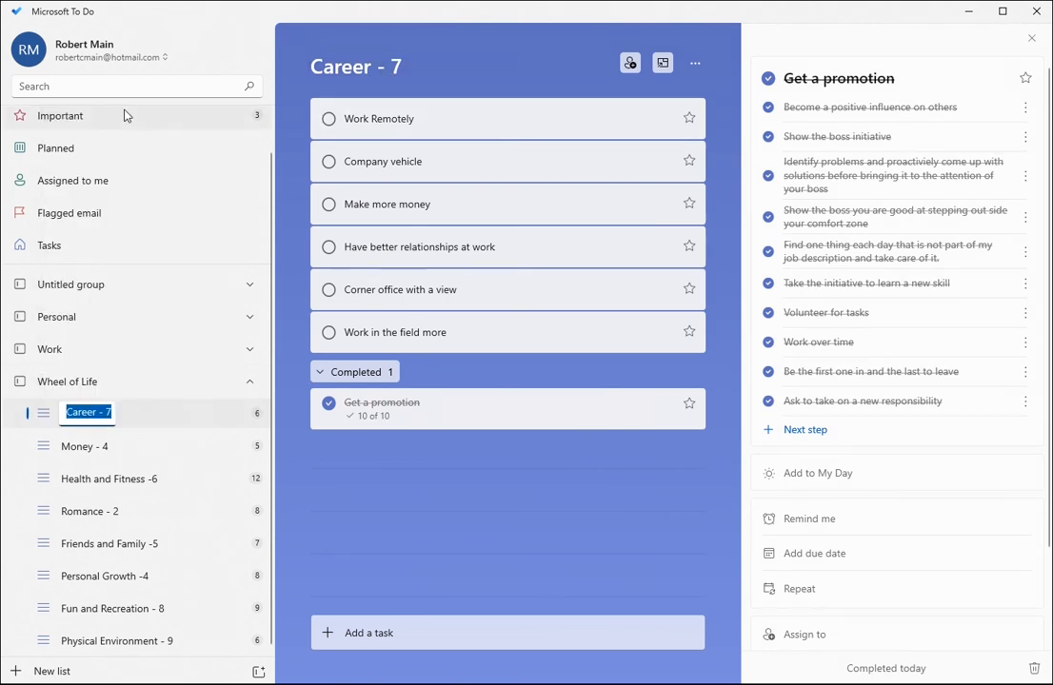
click(112, 412)
key(BackSpace)
text(8)
key(Return)
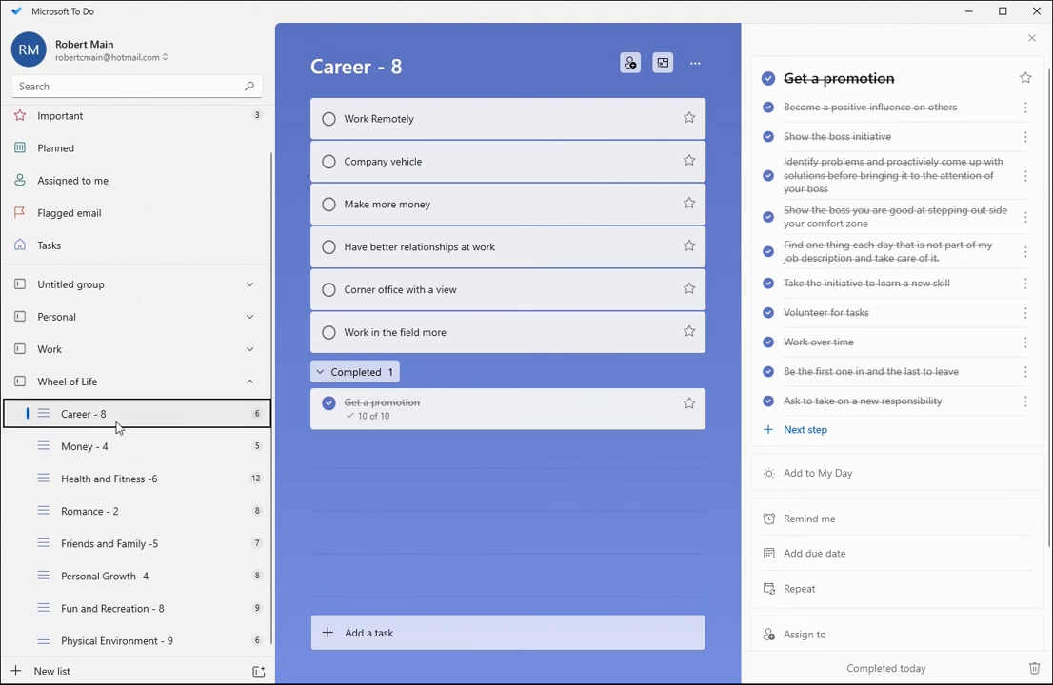